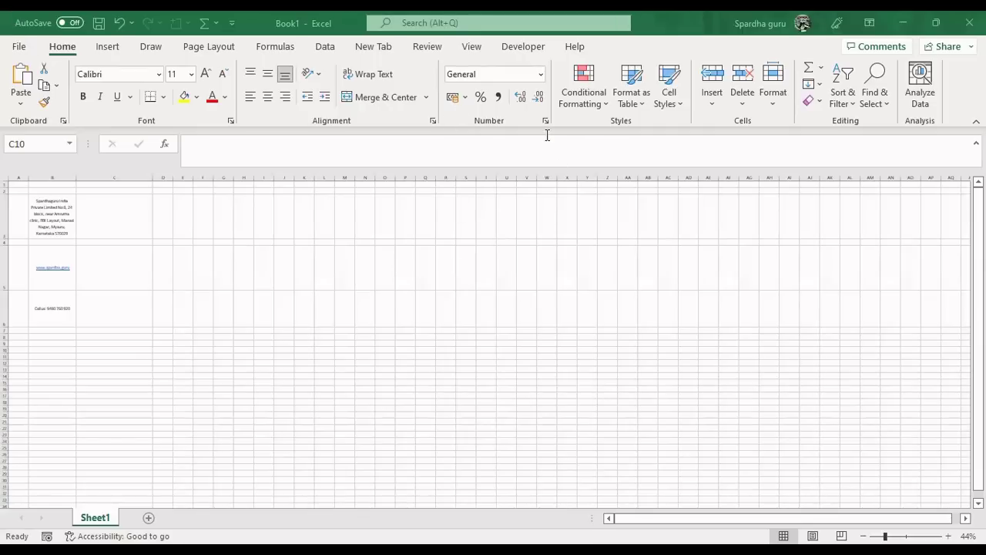
Open the Office Add-ins list from Excel's Developer tab.
{"action": "left_click", "coordinate": [548, 135]}
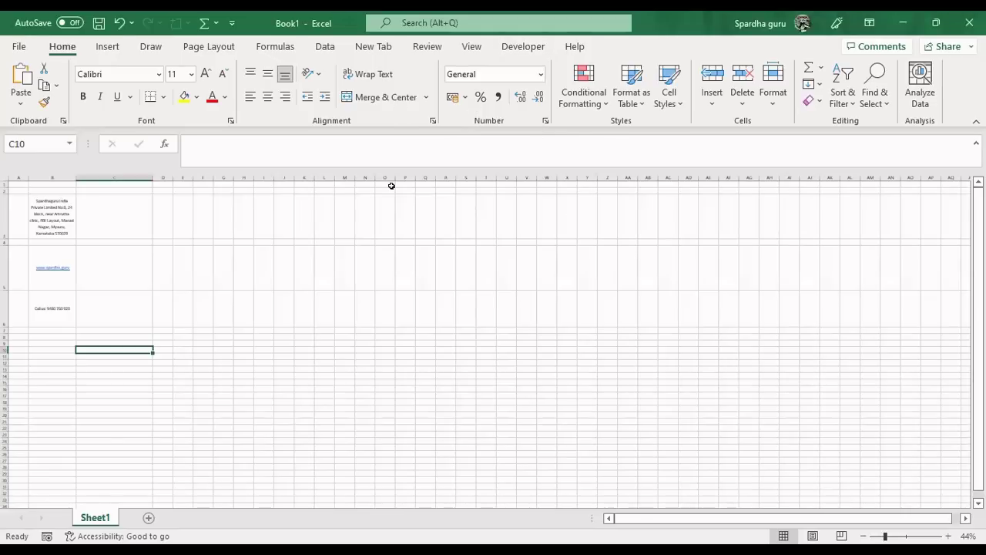
{"action": "key", "text": "alt+l"}
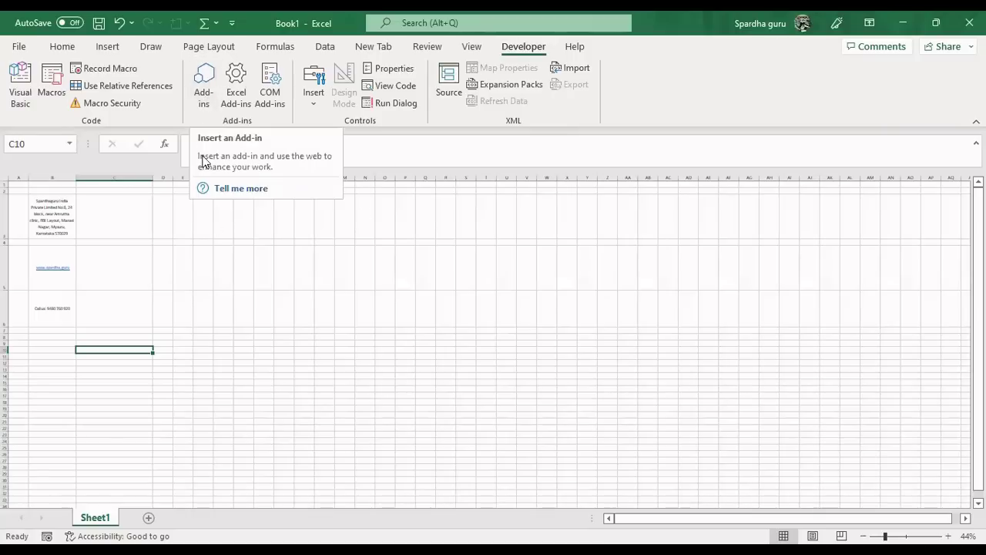
{"action": "left_click", "coordinate": [205, 97]}
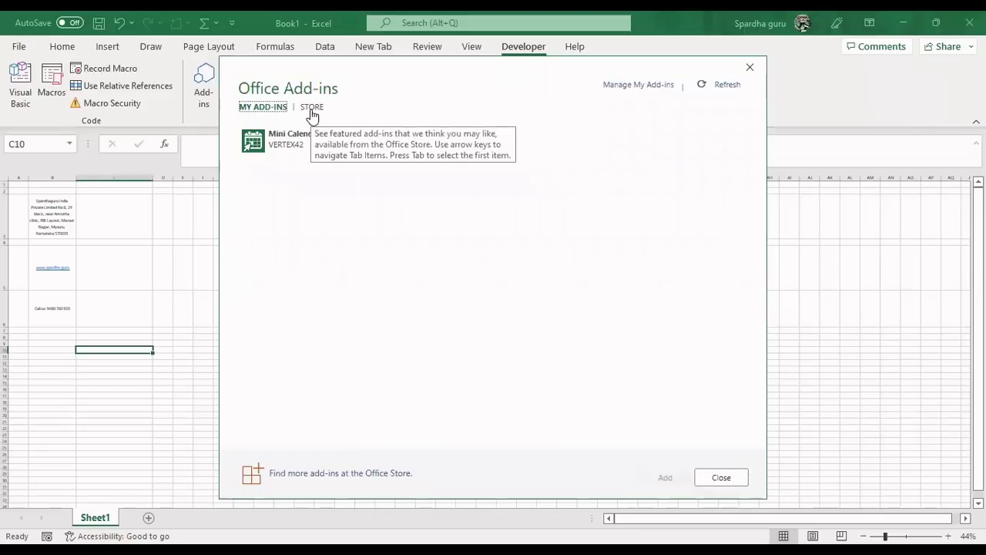
Search the add-in store for QR4 and add QR4Office.
{"action": "left_click", "coordinate": [312, 108]}
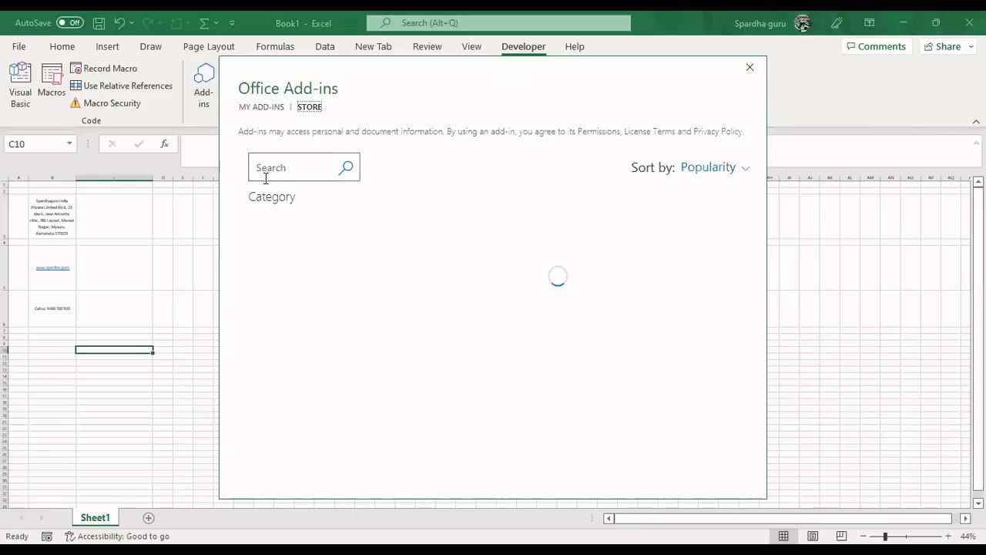
{"action": "left_click", "coordinate": [274, 170]}
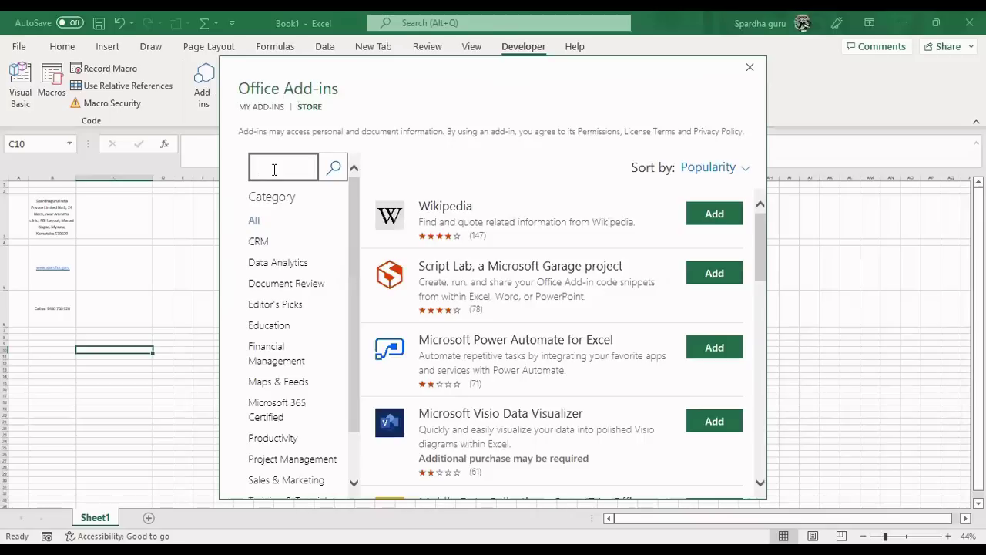
{"action": "type", "text": "QR"}
{"action": "type", "text": "4"}
{"action": "key", "text": "Return"}
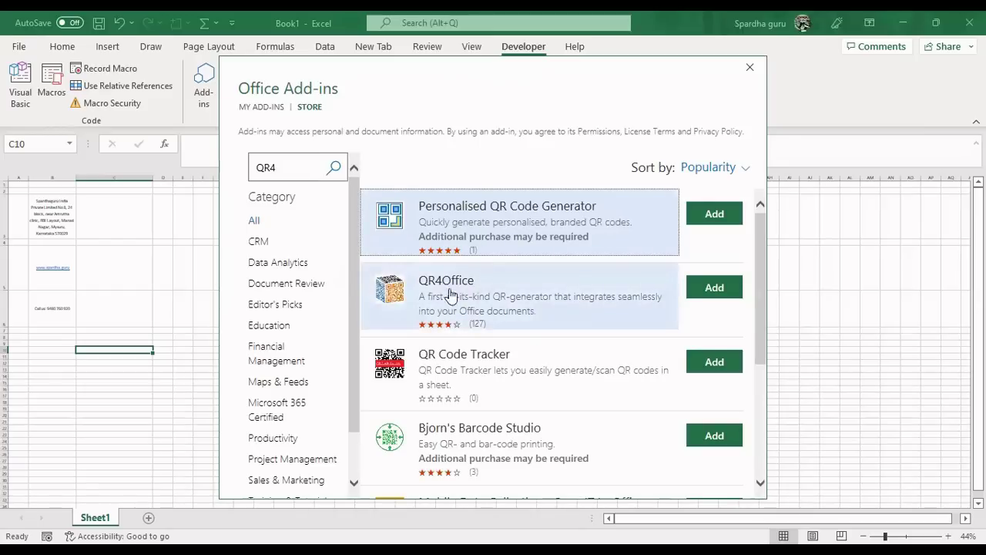
{"action": "left_click", "coordinate": [714, 289]}
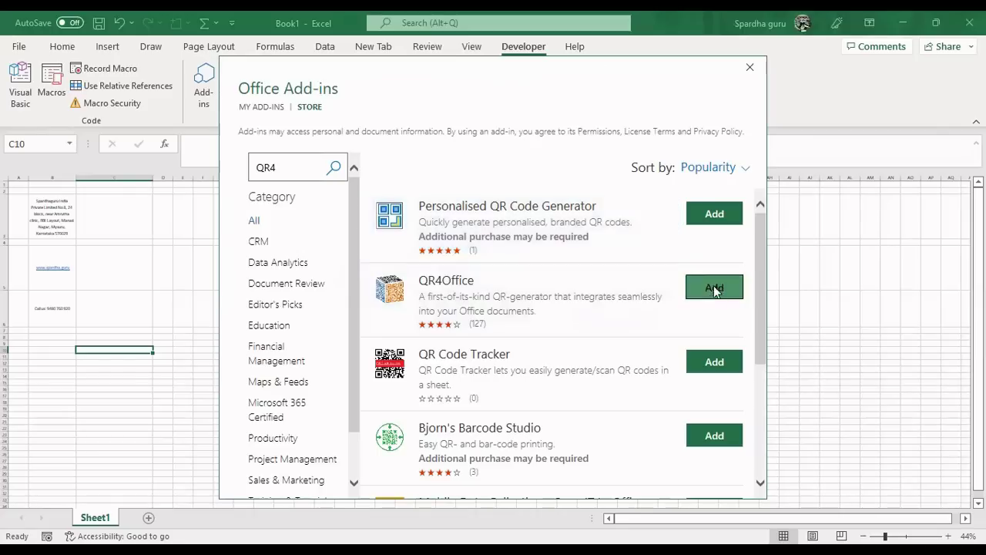
Accept the QR4Office terms, then relaunch it from My Add-ins to open its panel.
{"action": "left_click", "coordinate": [628, 332]}
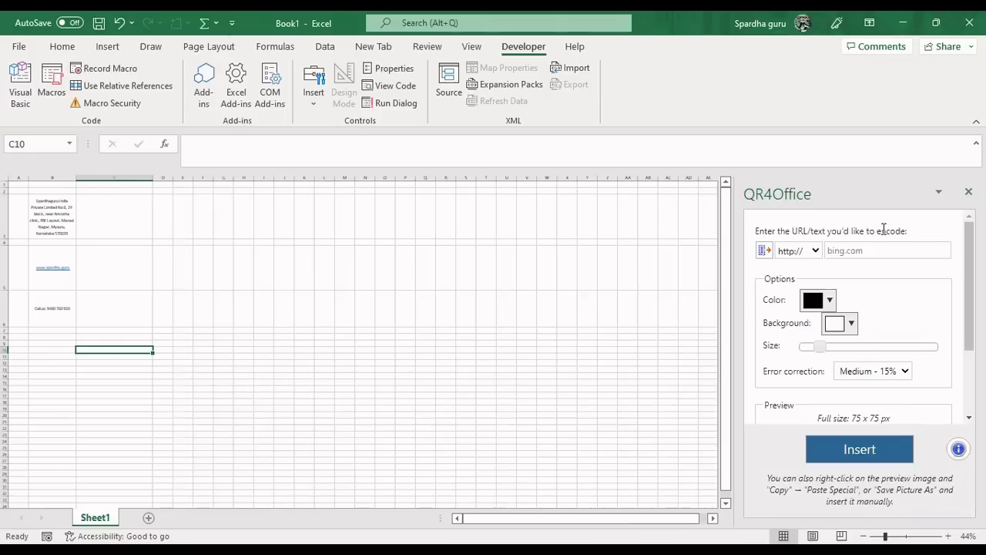
{"action": "left_click", "coordinate": [969, 191]}
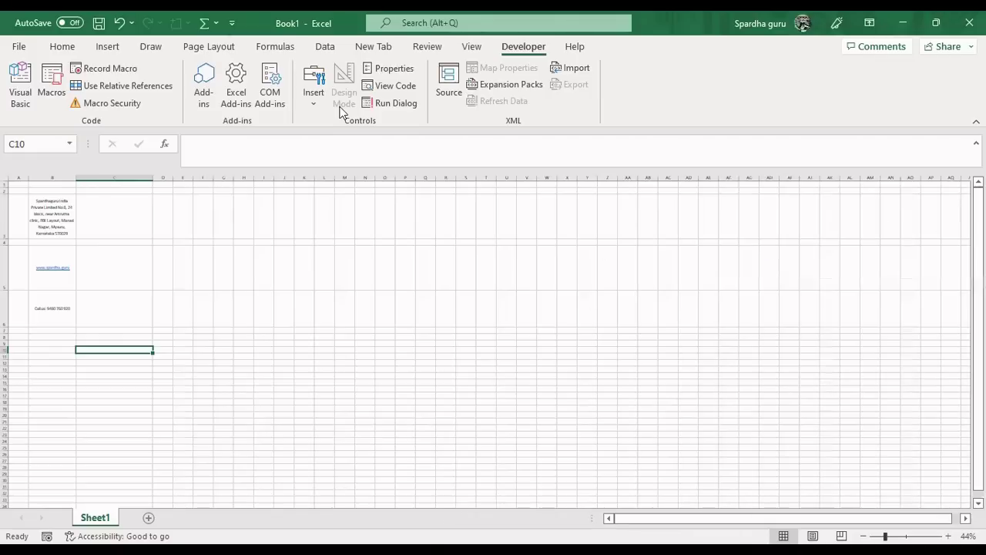
{"action": "left_click", "coordinate": [205, 96]}
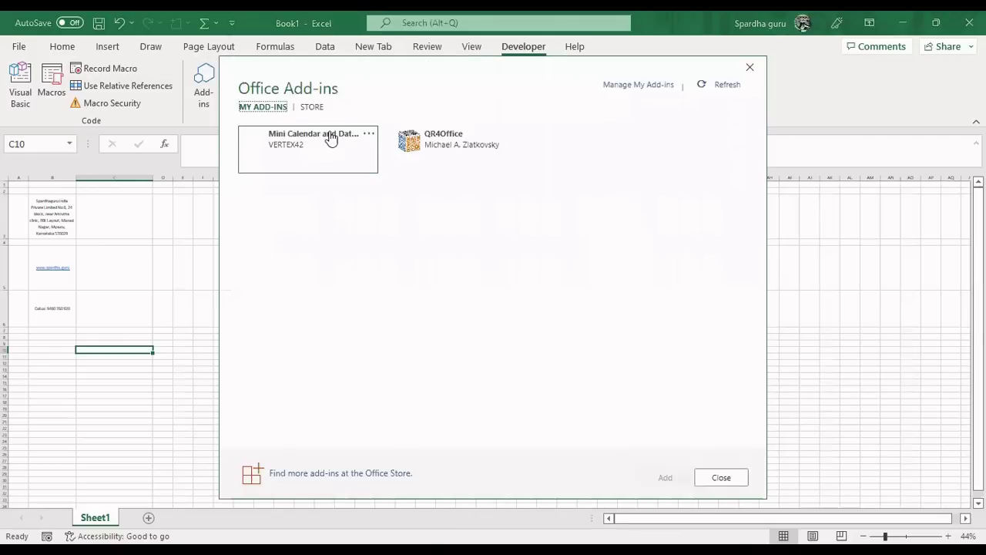
{"action": "left_click", "coordinate": [430, 155]}
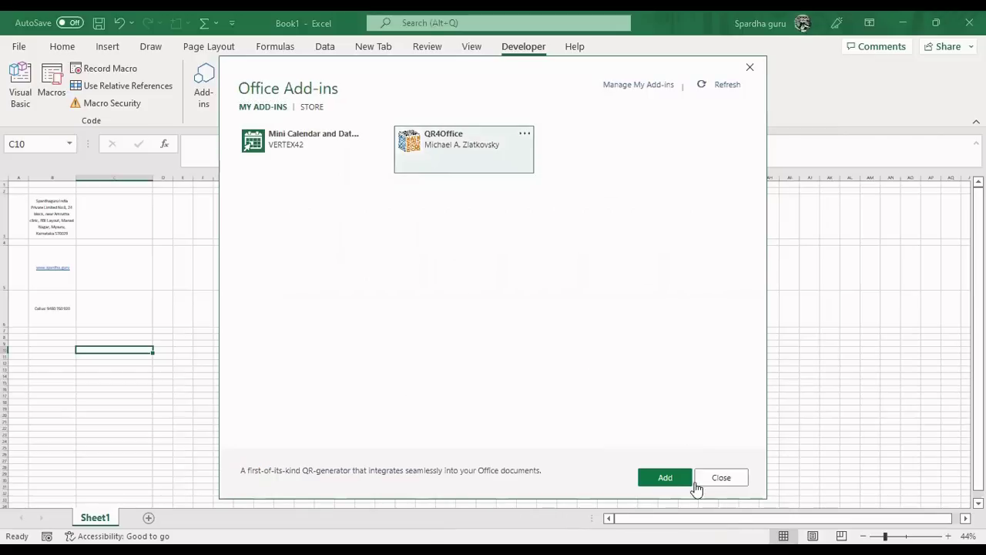
{"action": "left_click", "coordinate": [665, 478]}
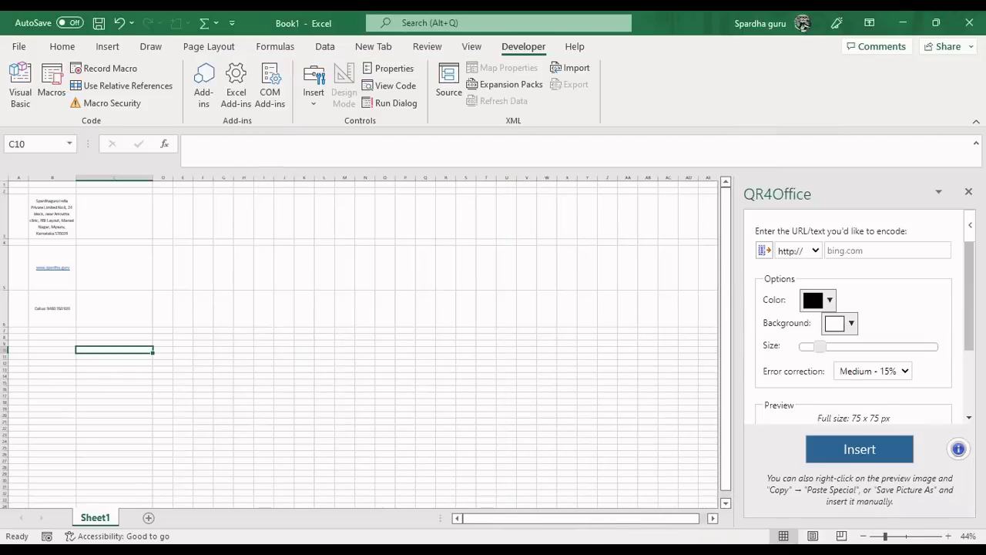
Zoom the sheet to 100% and copy the company address text from cell B3.
{"action": "left_click_drag", "start_coordinate": [886, 536], "coordinate": [912, 536]}
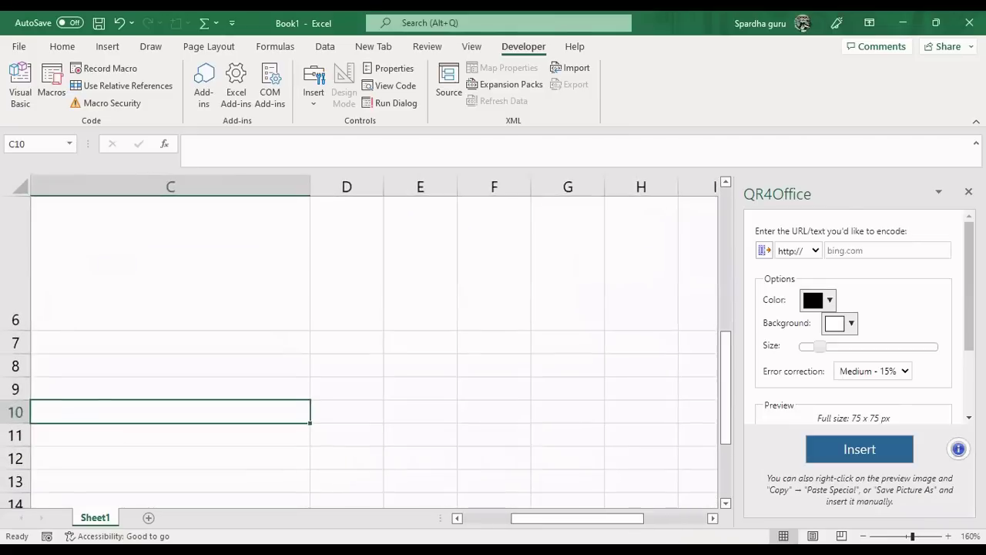
{"action": "scroll", "coordinate": [360, 342], "scroll_direction": "down", "scroll_amount": 4}
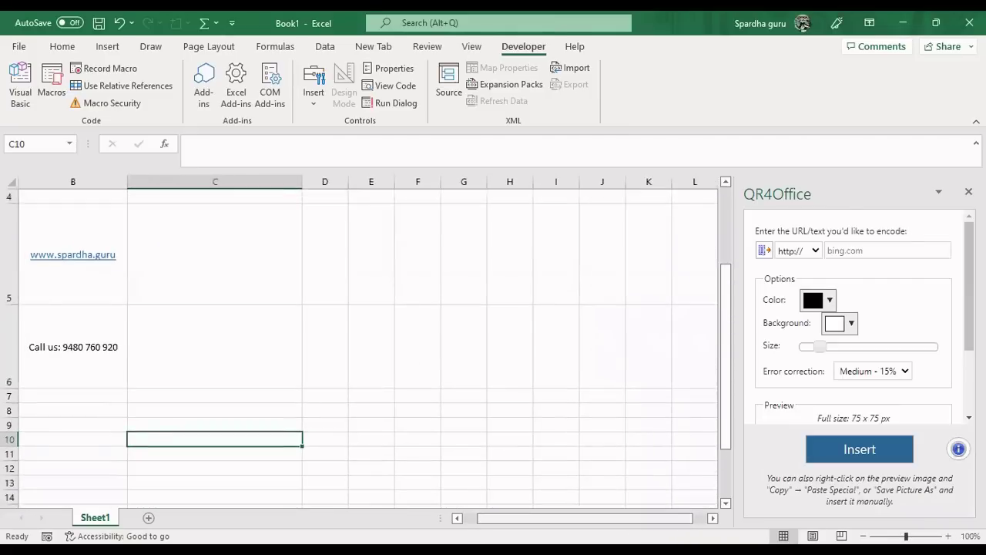
{"action": "scroll", "coordinate": [570, 518], "scroll_direction": "left", "scroll_amount": 1}
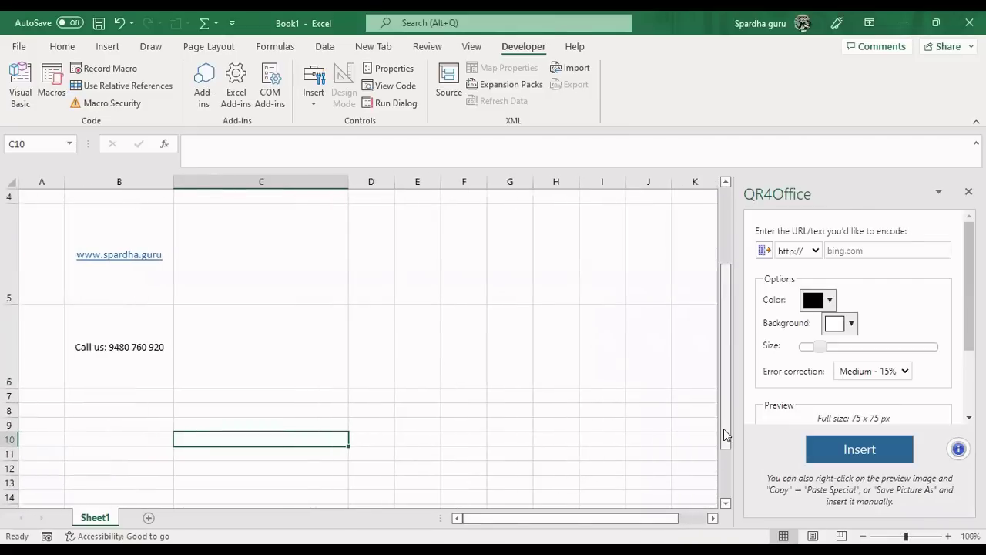
{"action": "left_click_drag", "start_coordinate": [724, 436], "coordinate": [725, 366]}
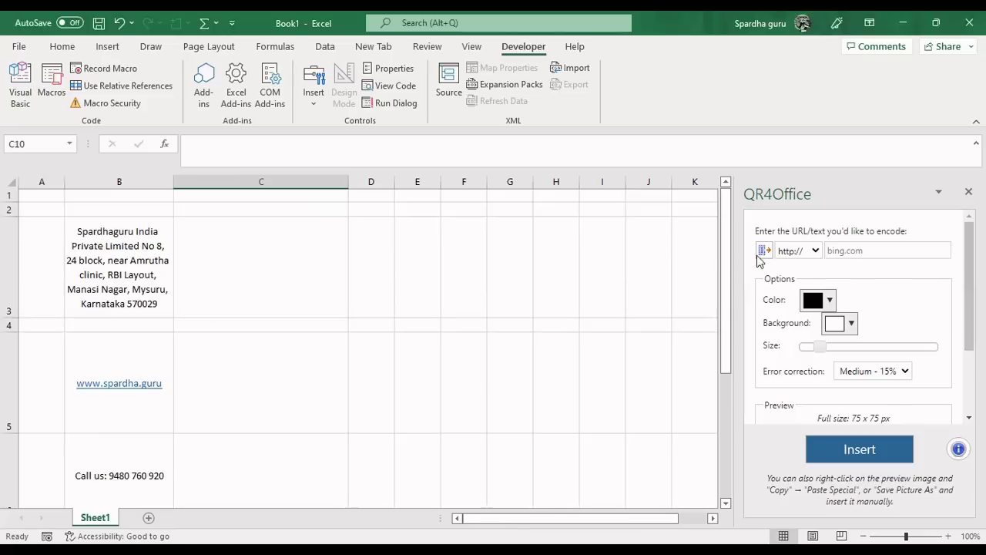
{"action": "left_click", "coordinate": [158, 305]}
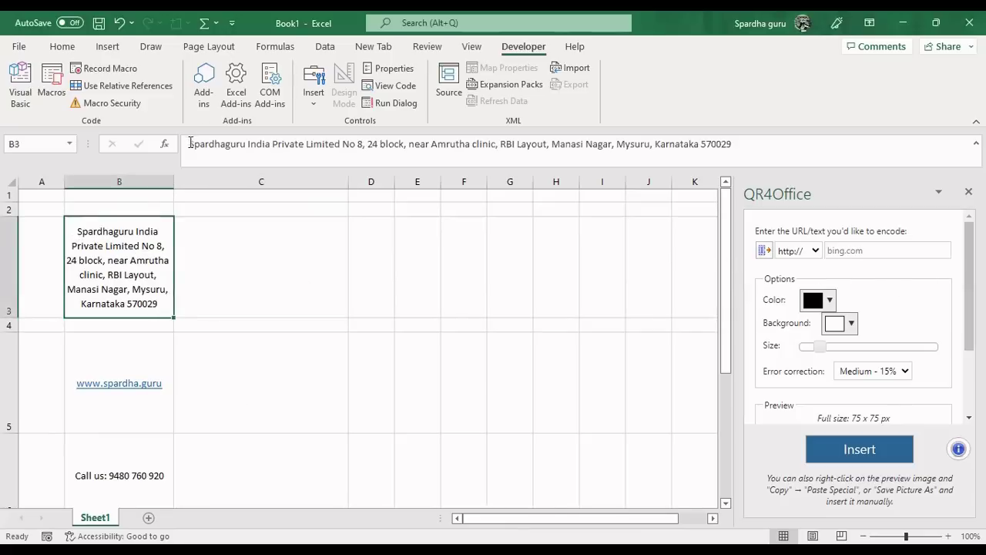
{"action": "left_click_drag", "start_coordinate": [190, 144], "coordinate": [747, 135]}
{"action": "key", "text": "ctrl+c"}
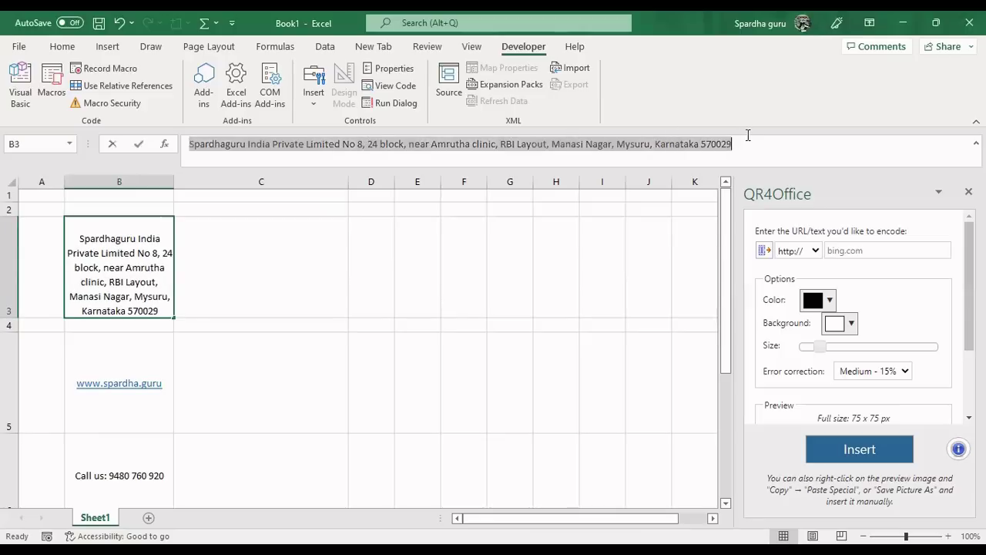
{"action": "left_click", "coordinate": [850, 252]}
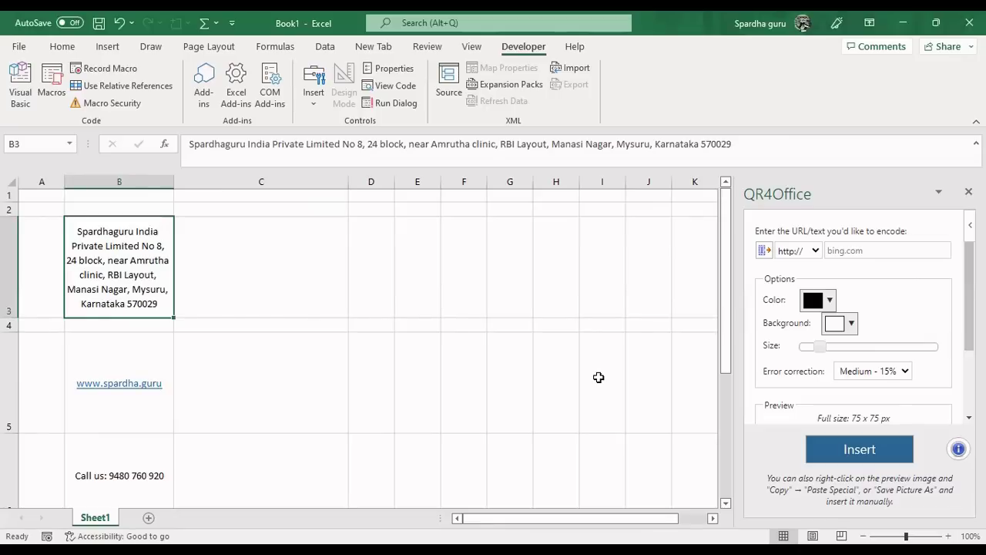
{"action": "left_click", "coordinate": [798, 250]}
{"action": "left_click", "coordinate": [815, 263]}
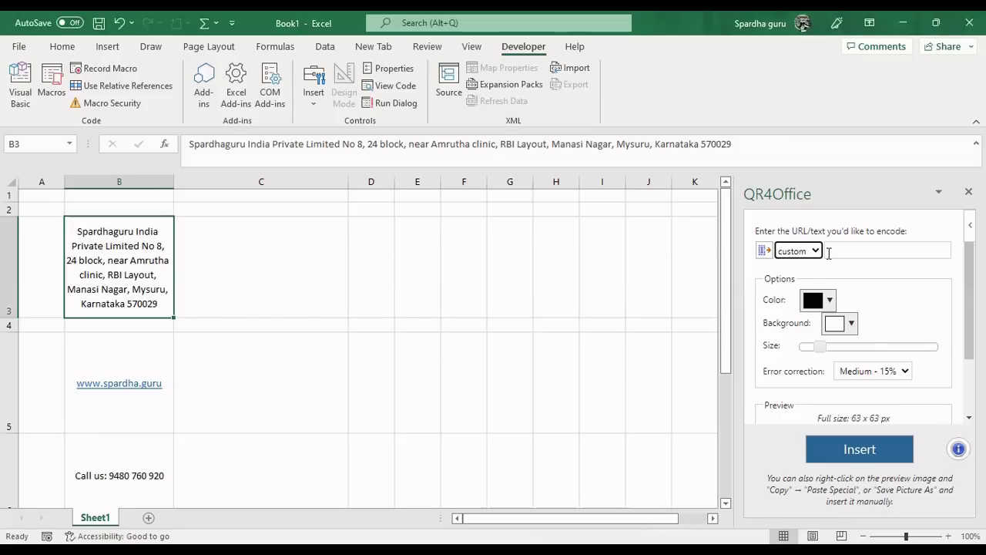
{"action": "left_click", "coordinate": [836, 252]}
{"action": "key", "text": "ctrl+v"}
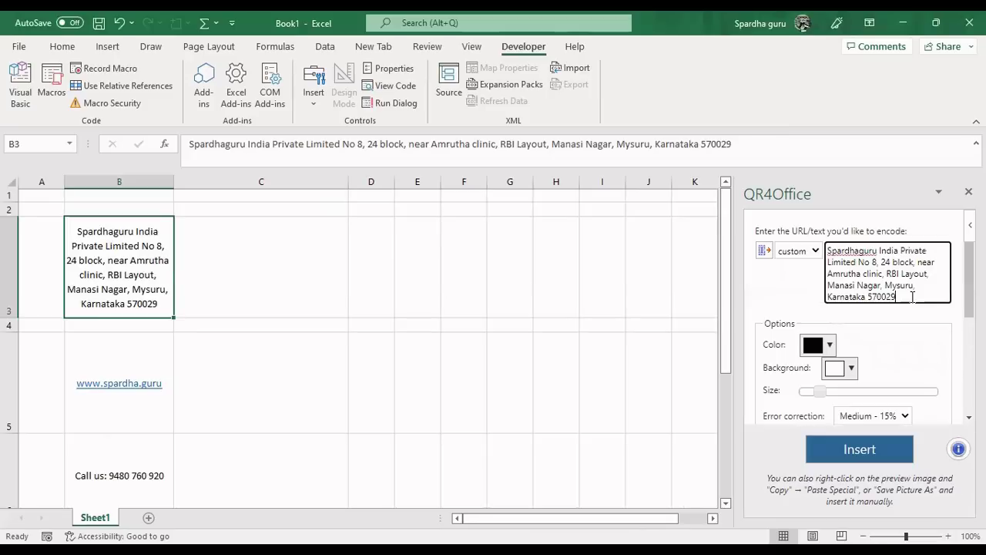
{"action": "scroll", "coordinate": [969, 293], "scroll_direction": "down", "scroll_amount": 2}
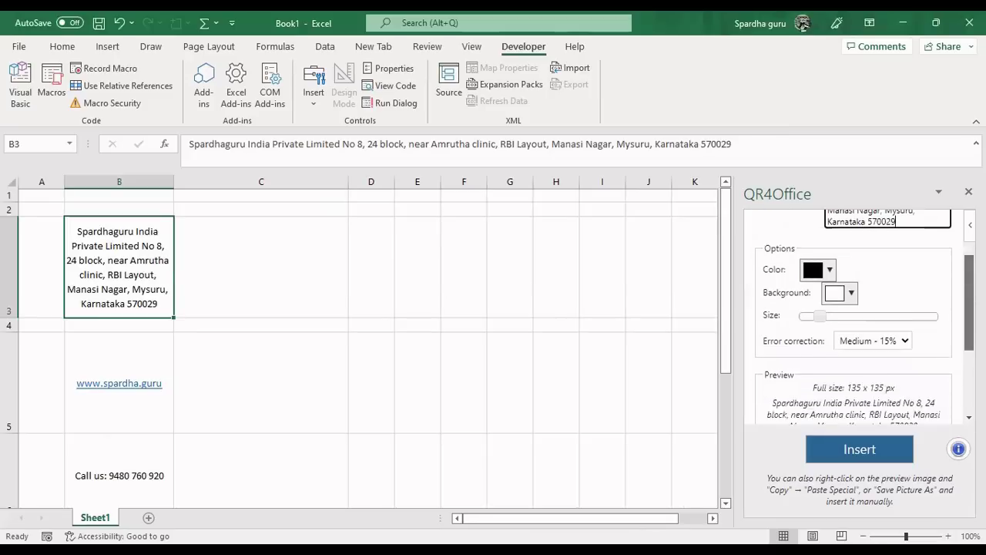
{"action": "scroll", "coordinate": [854, 323], "scroll_direction": "down", "scroll_amount": 3}
{"action": "scroll", "coordinate": [854, 323], "scroll_direction": "up", "scroll_amount": 1}
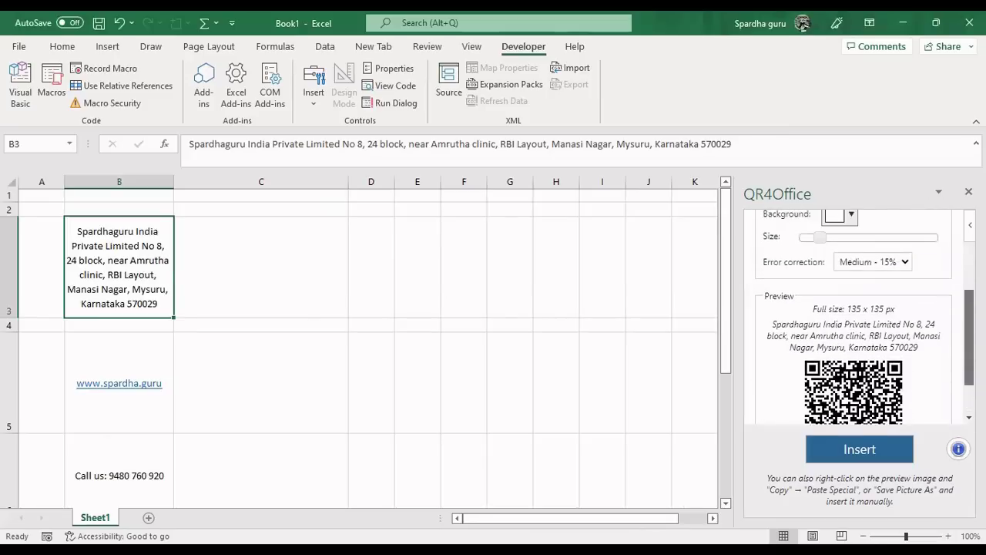
{"action": "scroll", "coordinate": [854, 323], "scroll_direction": "up", "scroll_amount": 1}
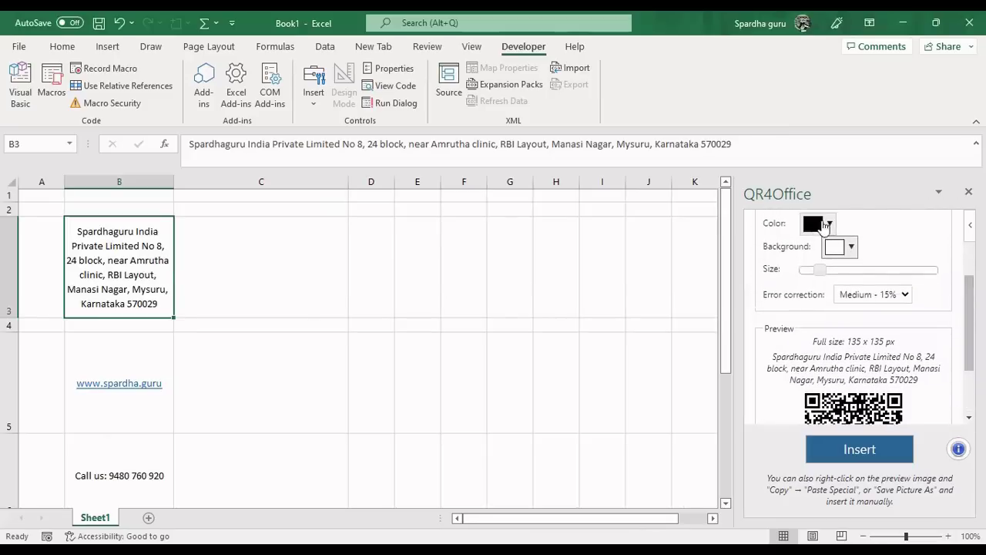
{"action": "left_click", "coordinate": [824, 224]}
{"action": "left_click", "coordinate": [829, 240]}
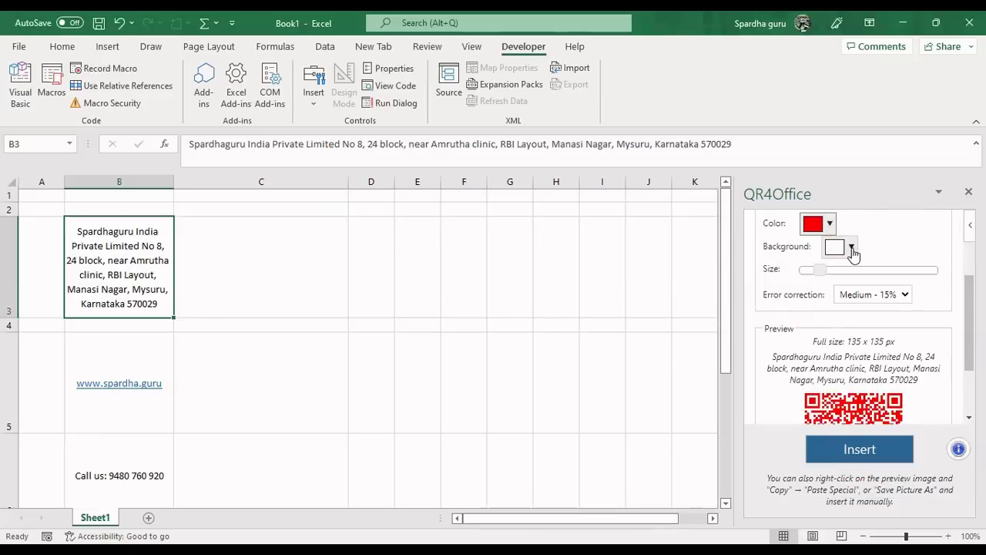
{"action": "left_click", "coordinate": [853, 248]}
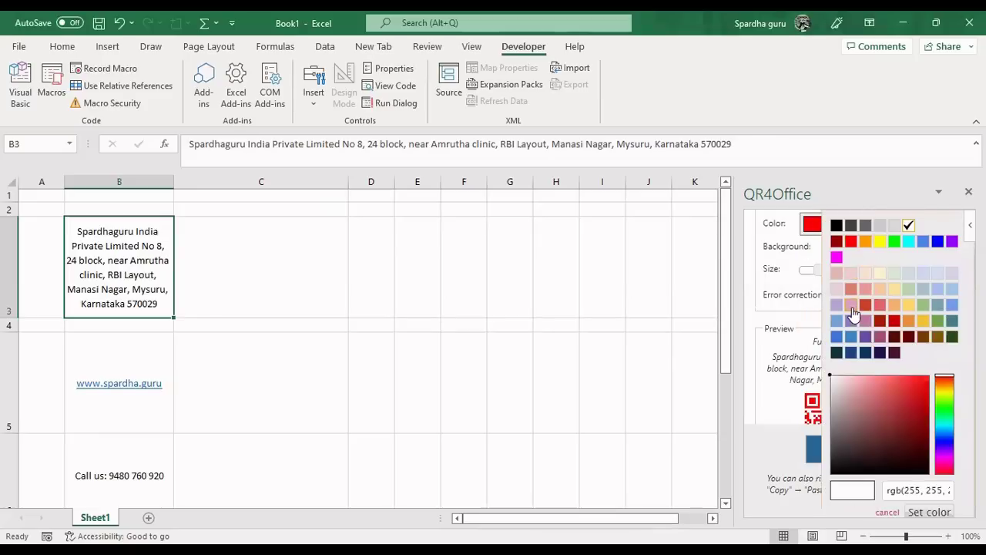
{"action": "left_click", "coordinate": [837, 271]}
{"action": "left_click", "coordinate": [820, 226]}
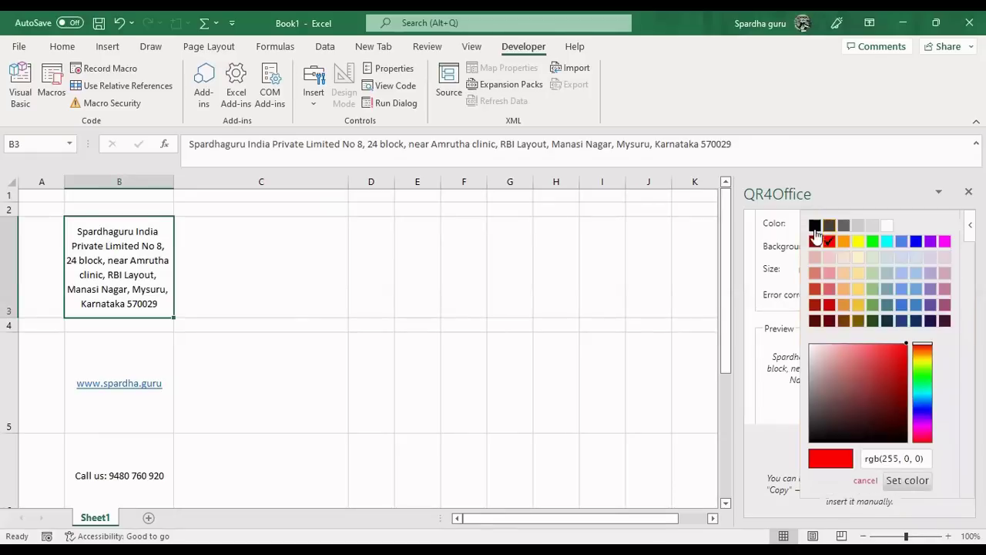
{"action": "left_click", "coordinate": [815, 224]}
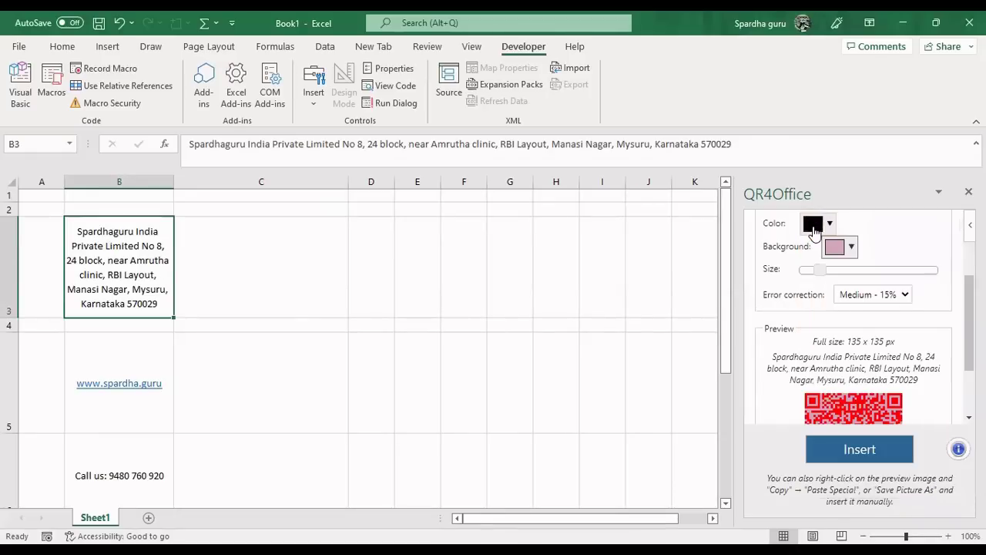
{"action": "left_click", "coordinate": [841, 248]}
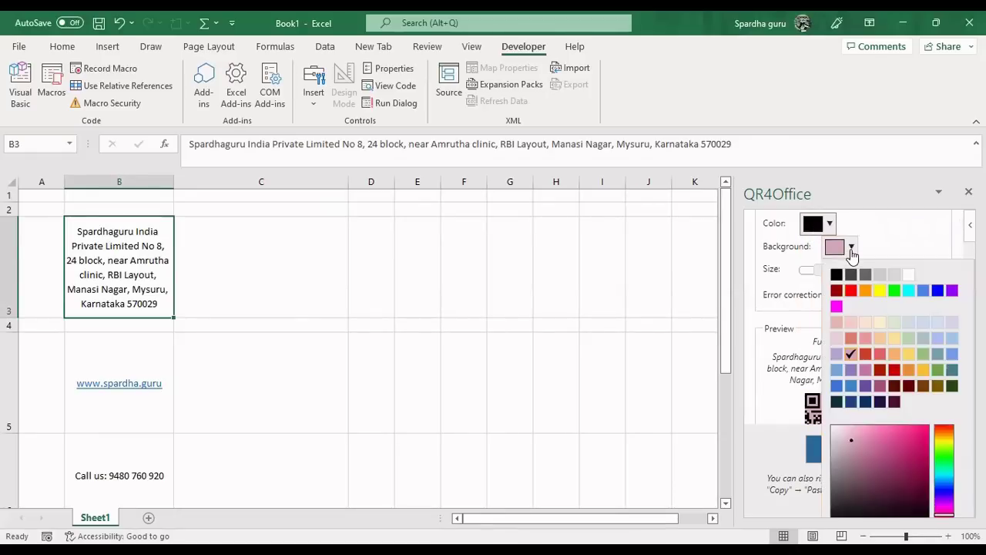
{"action": "left_click", "coordinate": [909, 275]}
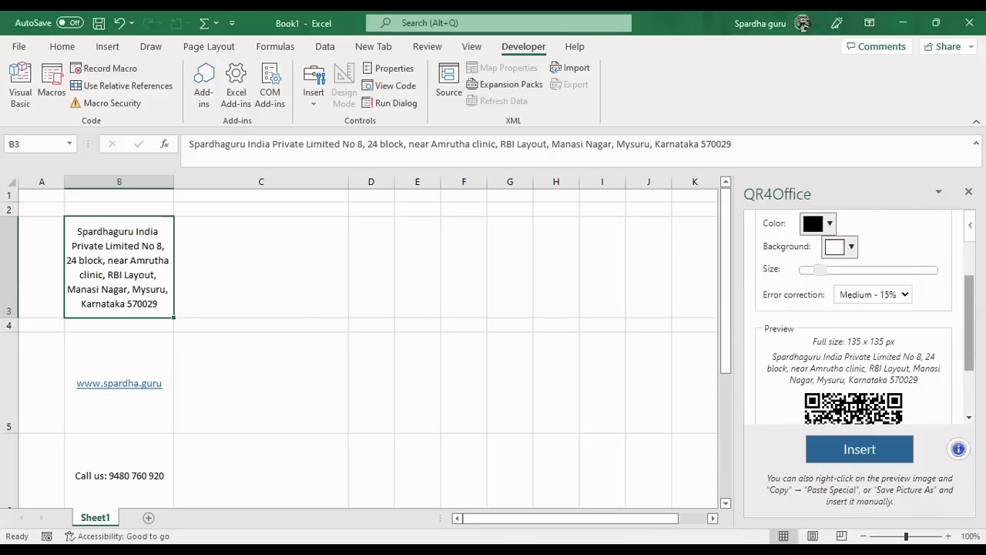
Insert the address QR code and move it from B3 into cell C3.
{"action": "mouse_move", "coordinate": [813, 271]}
{"action": "left_mouse_down"}
{"action": "mouse_move", "coordinate": [838, 276]}
{"action": "mouse_move", "coordinate": [820, 274]}
{"action": "left_mouse_up"}
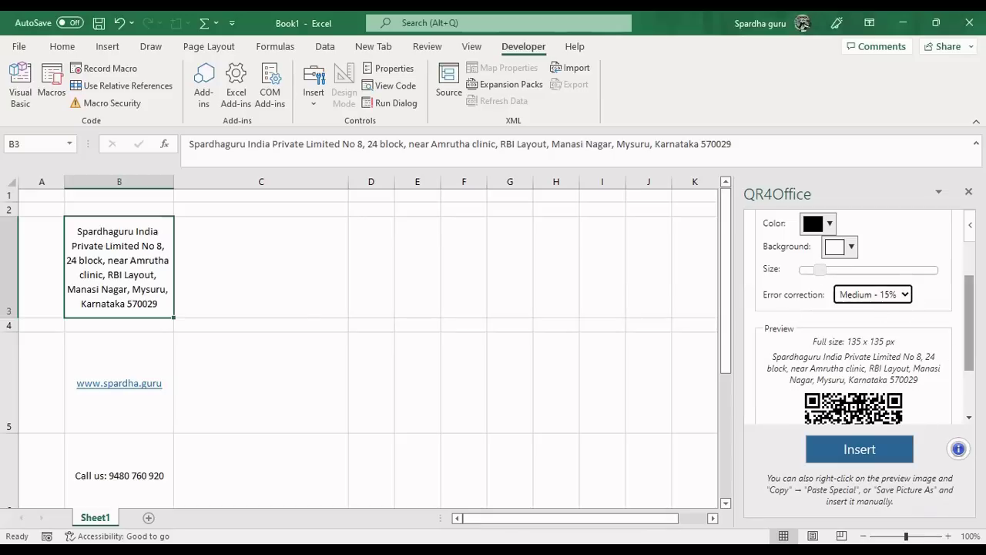
{"action": "scroll", "coordinate": [901, 370], "scroll_direction": "down", "scroll_amount": 3}
{"action": "scroll", "coordinate": [894, 401], "scroll_direction": "up", "scroll_amount": 2}
{"action": "left_click", "coordinate": [877, 445]}
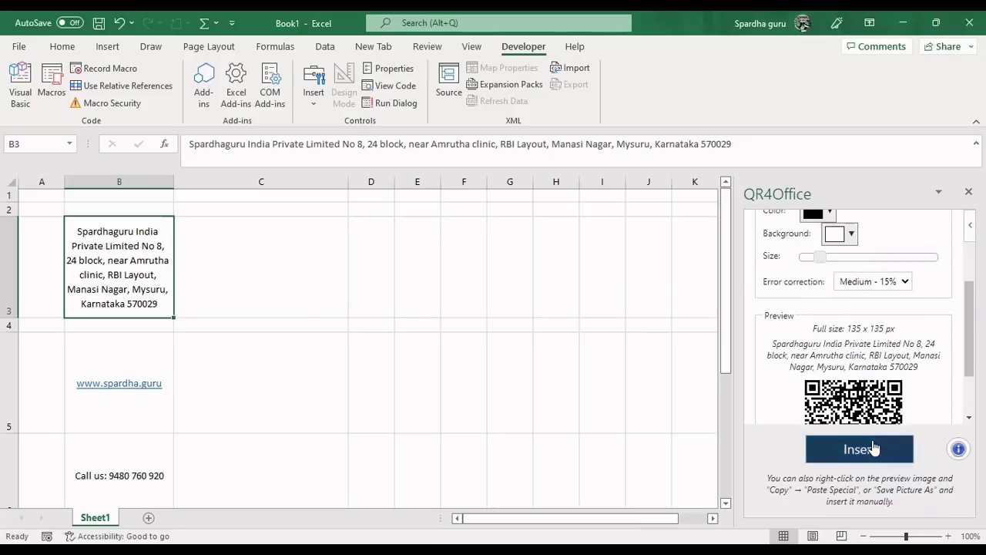
{"action": "left_click_drag", "start_coordinate": [100, 269], "coordinate": [247, 272]}
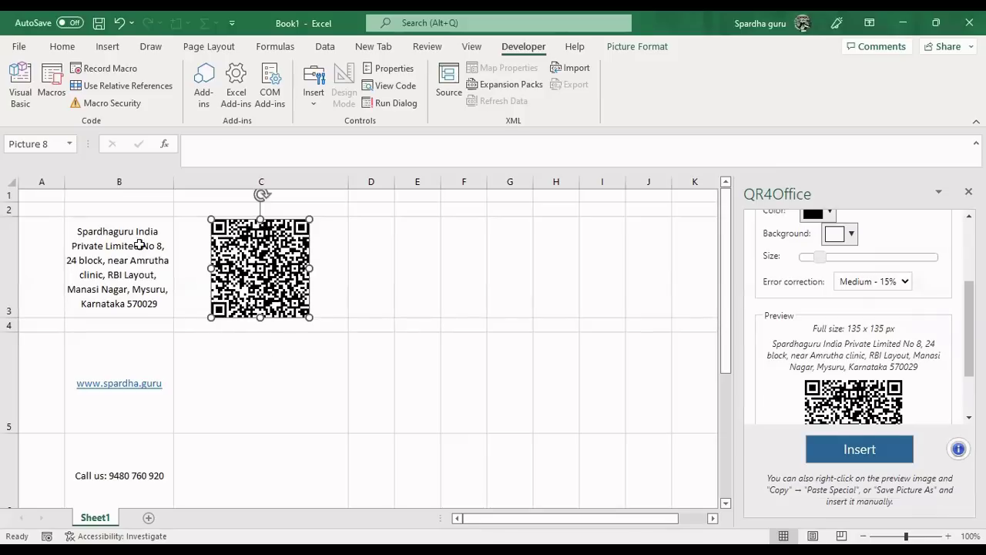
Select the website link in cell B5 and scroll QR4Office back to its prefix options.
{"action": "left_click", "coordinate": [272, 404]}
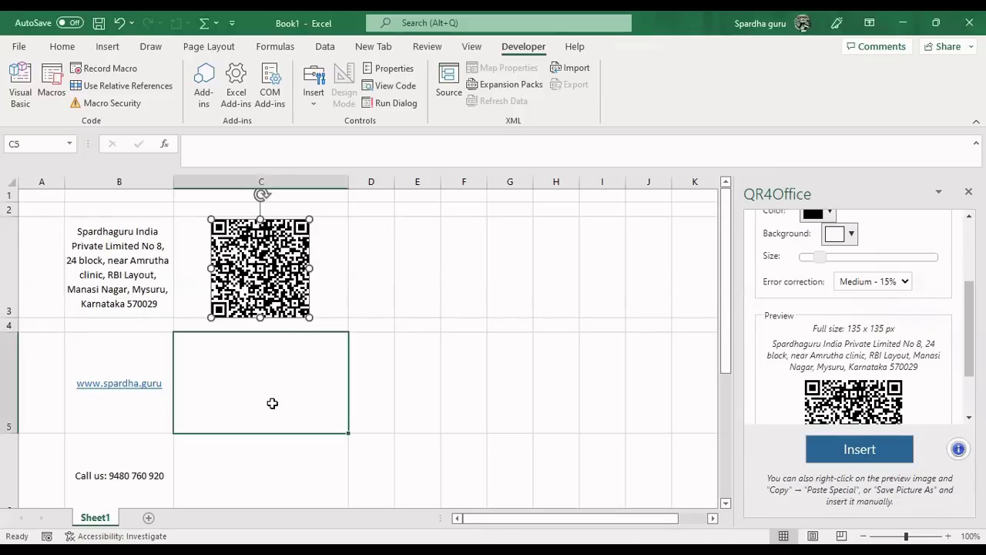
{"action": "left_click", "coordinate": [129, 394]}
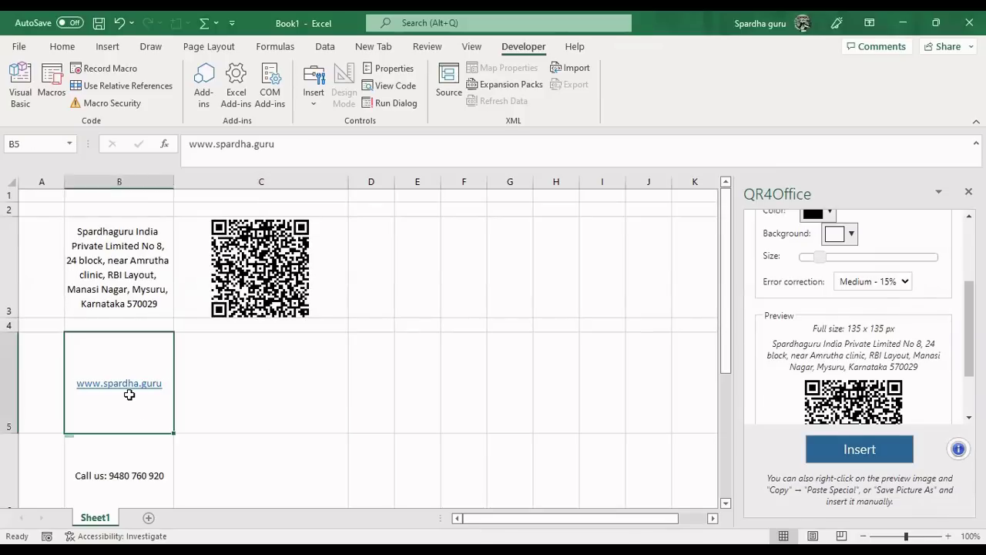
{"action": "scroll", "coordinate": [808, 262], "scroll_direction": "up", "scroll_amount": 3}
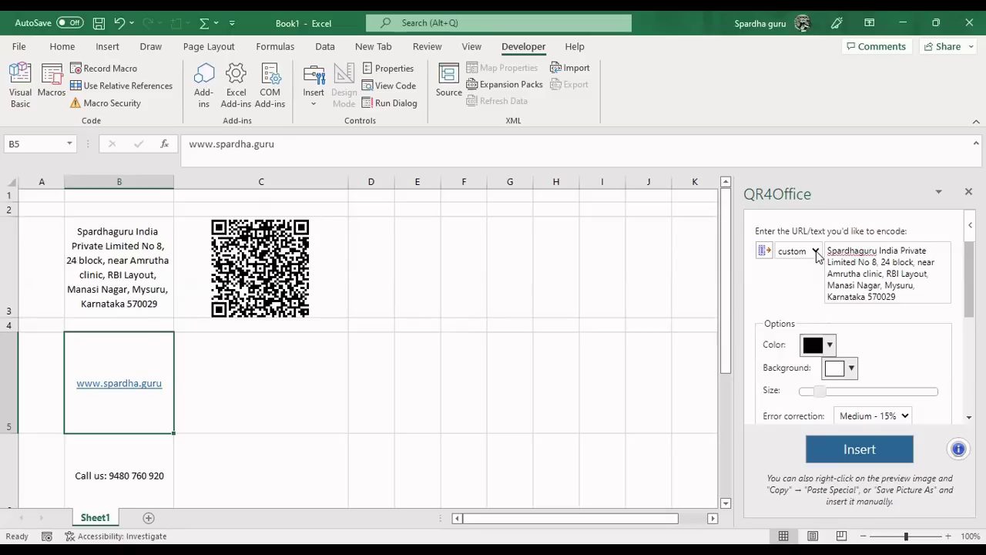
{"action": "left_click", "coordinate": [815, 251]}
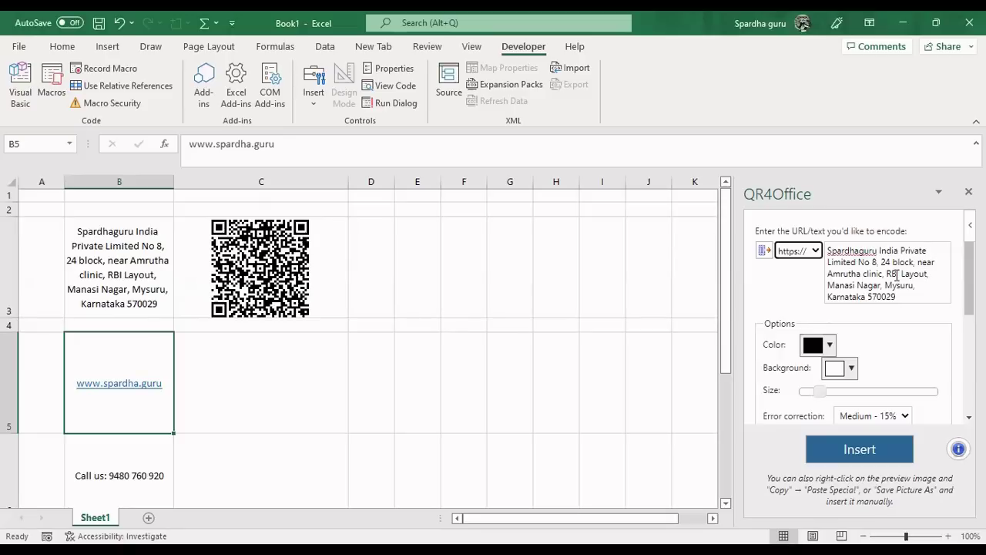
{"action": "left_click_drag", "start_coordinate": [904, 297], "coordinate": [827, 250]}
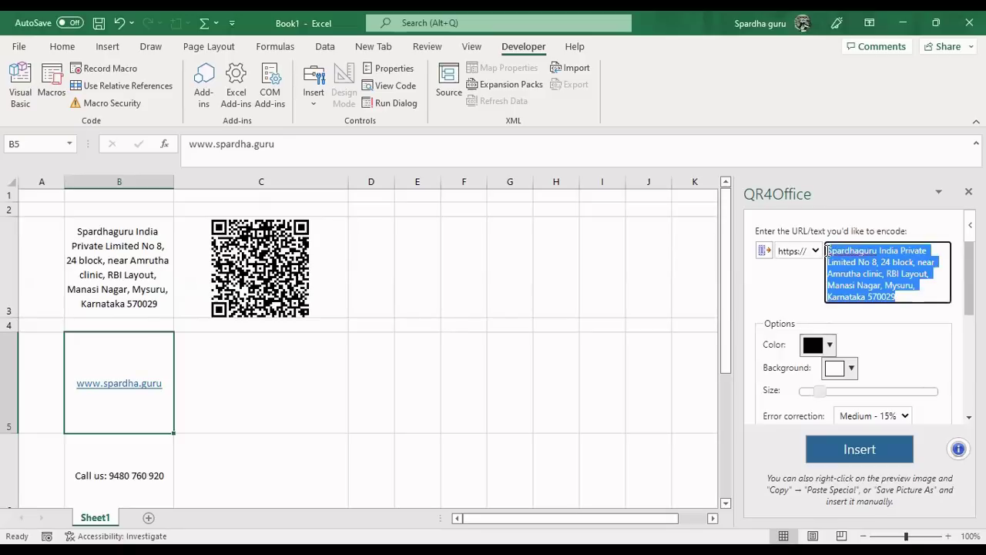
{"action": "key", "text": "BackSpace"}
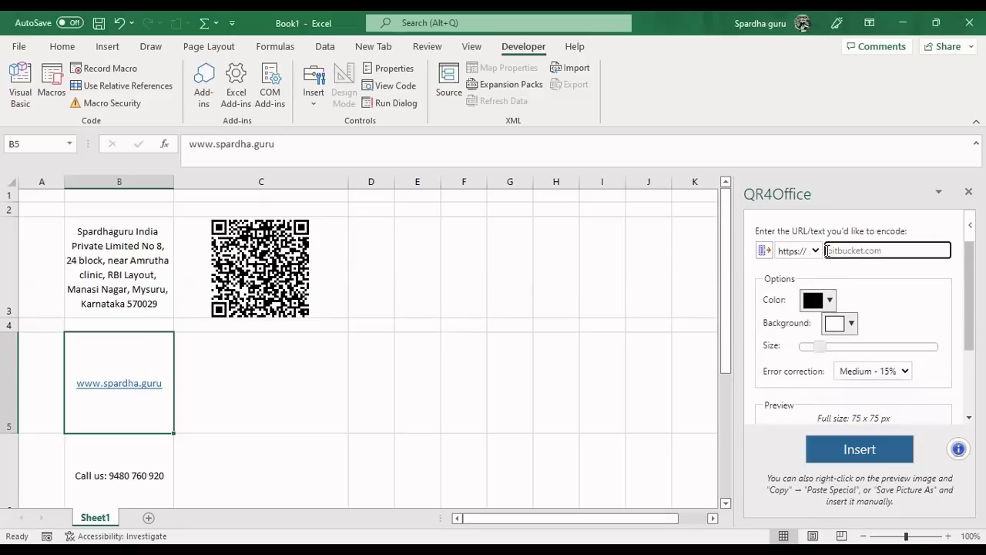
{"action": "type", "text": "spar"}
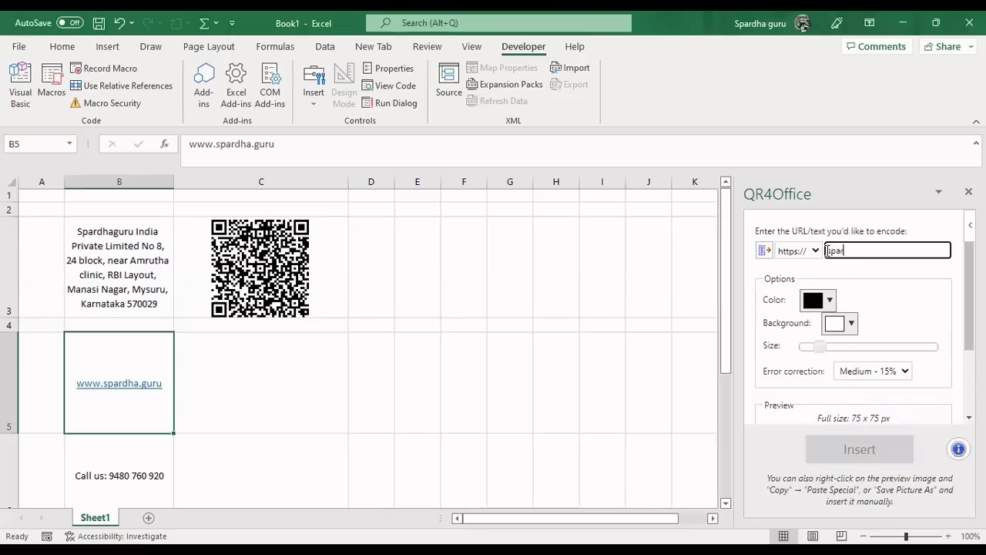
{"action": "type", "text": "dha.gur"}
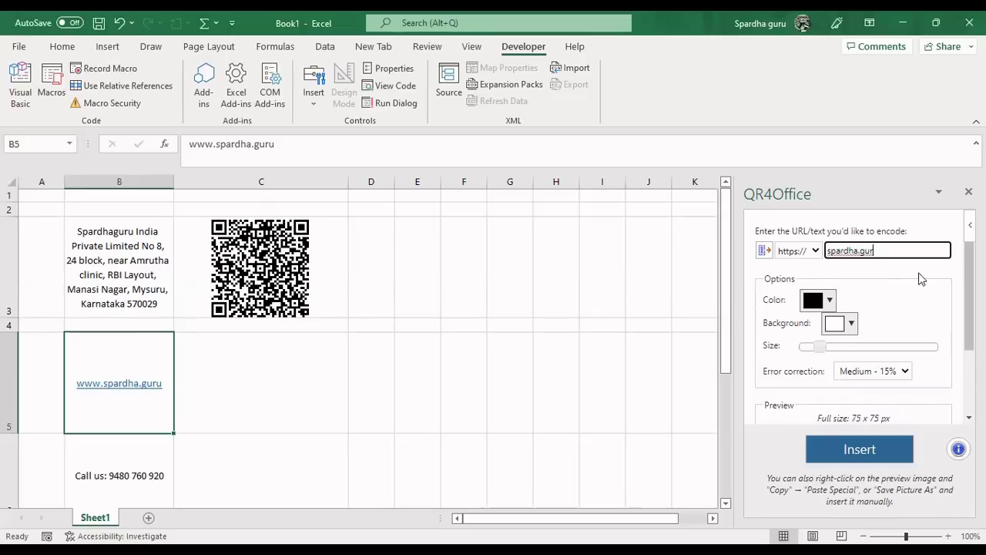
{"action": "type", "text": "u"}
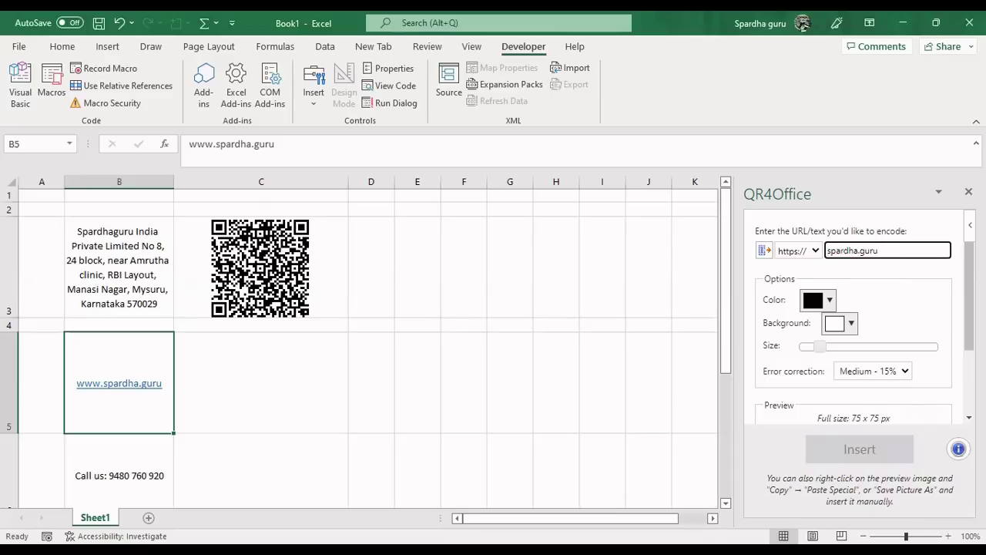
{"action": "scroll", "coordinate": [844, 408], "scroll_direction": "down", "scroll_amount": 3}
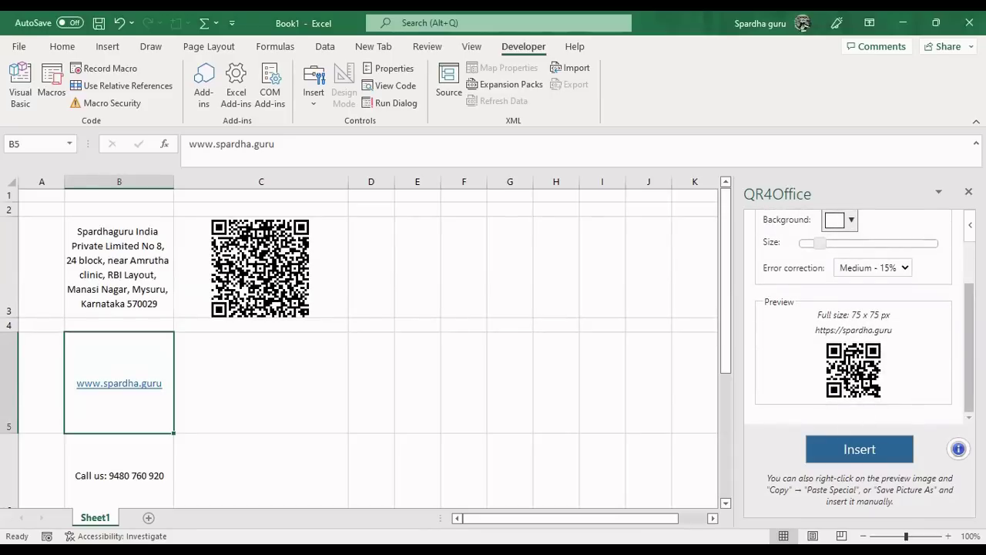
{"action": "scroll", "coordinate": [854, 370], "scroll_direction": "up", "scroll_amount": 1}
{"action": "scroll", "coordinate": [857, 432], "scroll_direction": "down", "scroll_amount": 1}
Insert the website QR code, move it into C5 and resize it to about 100 px.
{"action": "left_click", "coordinate": [852, 461]}
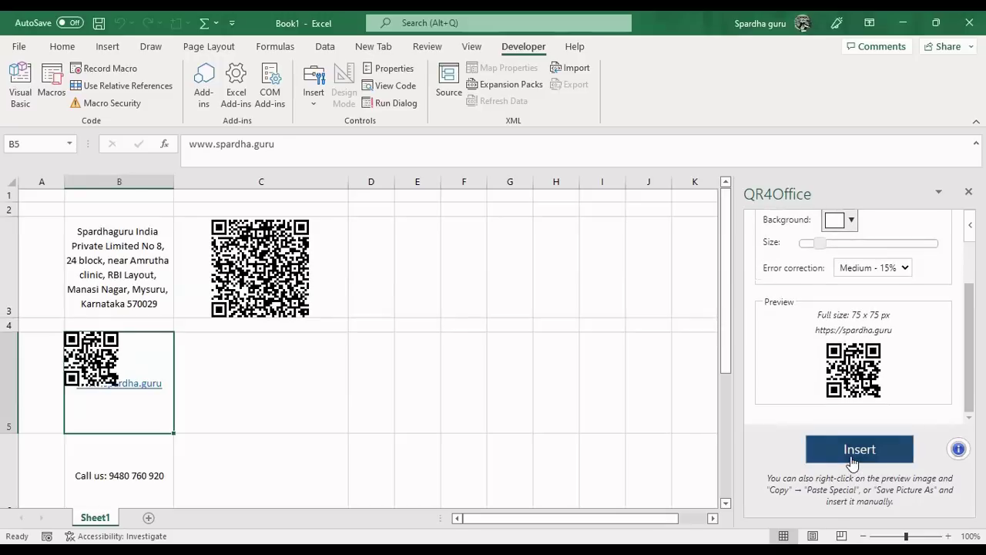
{"action": "mouse_move", "coordinate": [82, 357]}
{"action": "left_mouse_down"}
{"action": "mouse_move", "coordinate": [252, 378]}
{"action": "mouse_move", "coordinate": [225, 368]}
{"action": "left_mouse_up"}
{"action": "mouse_move", "coordinate": [263, 399]}
{"action": "left_mouse_down"}
{"action": "mouse_move", "coordinate": [303, 435]}
{"action": "mouse_move", "coordinate": [286, 424]}
{"action": "left_mouse_up"}
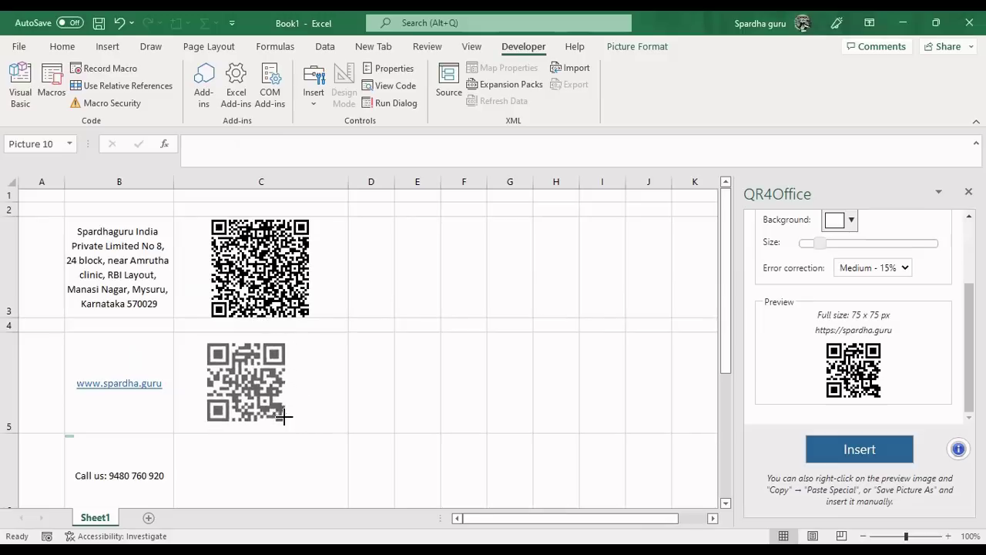
{"action": "left_click_drag", "start_coordinate": [250, 368], "coordinate": [263, 373]}
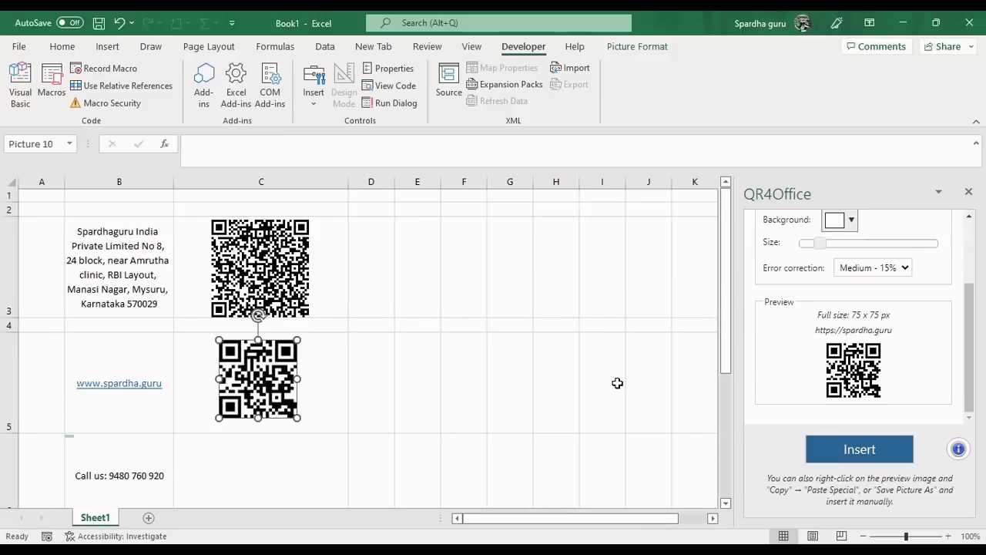
{"action": "left_click_drag", "start_coordinate": [725, 355], "coordinate": [726, 383]}
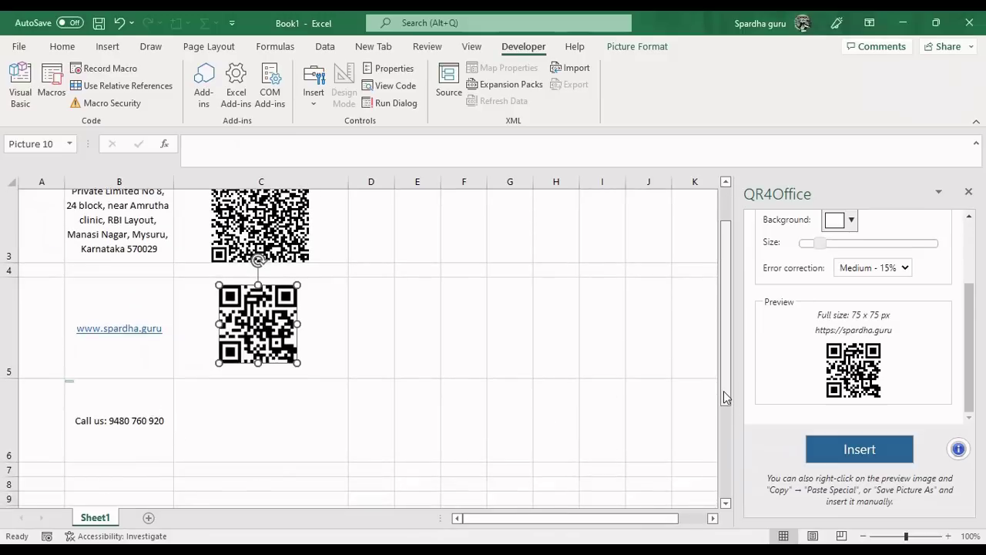
Switch the QR4Office prefix to tel: and encode the company phone number with +91 code.
{"action": "scroll", "coordinate": [956, 319], "scroll_direction": "up", "scroll_amount": 3}
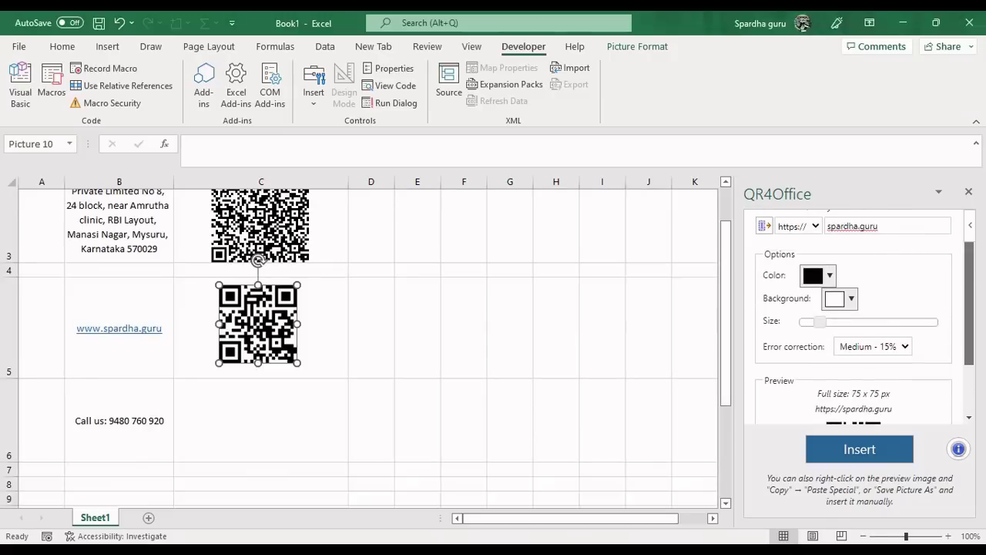
{"action": "scroll", "coordinate": [819, 256], "scroll_direction": "up", "scroll_amount": 1}
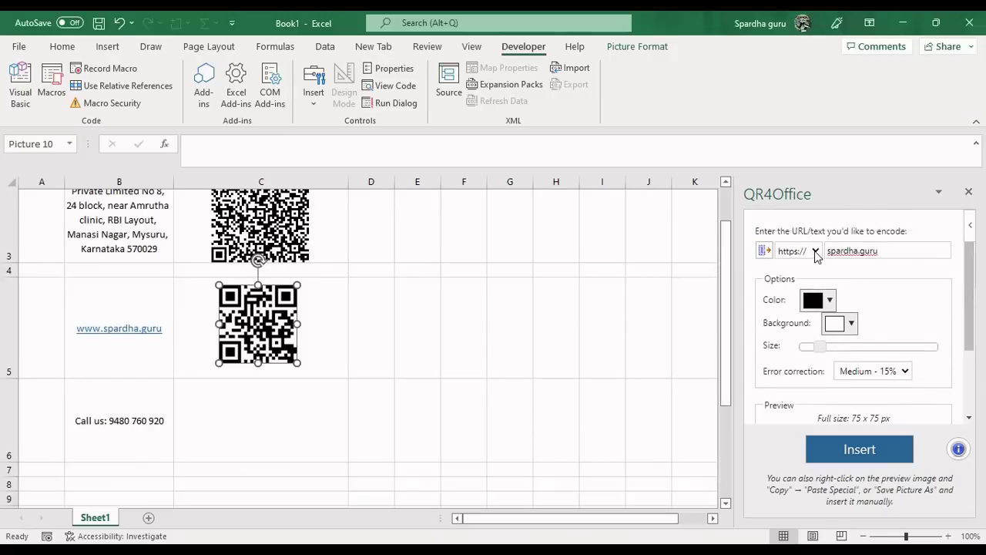
{"action": "key", "text": "t"}
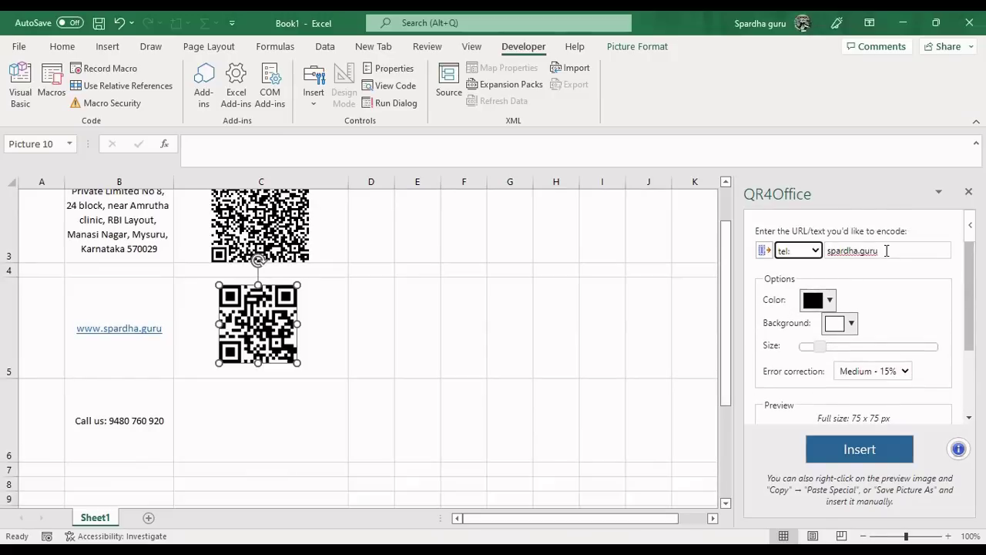
{"action": "left_click", "coordinate": [886, 250]}
{"action": "key", "text": "BackSpace"}
{"action": "key", "text": "BackSpace"}
{"action": "key", "text": "BackSpace"}
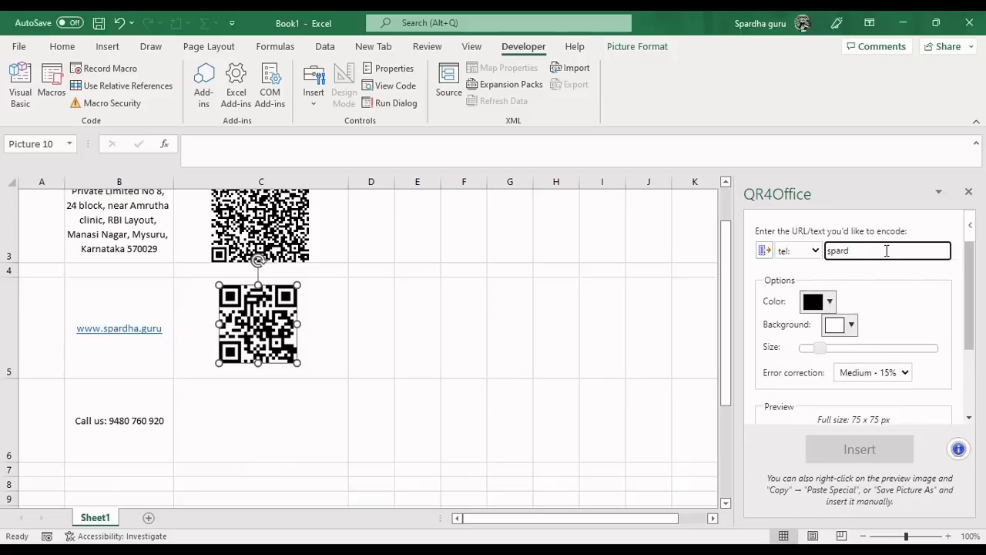
{"action": "key", "text": "BackSpace"}
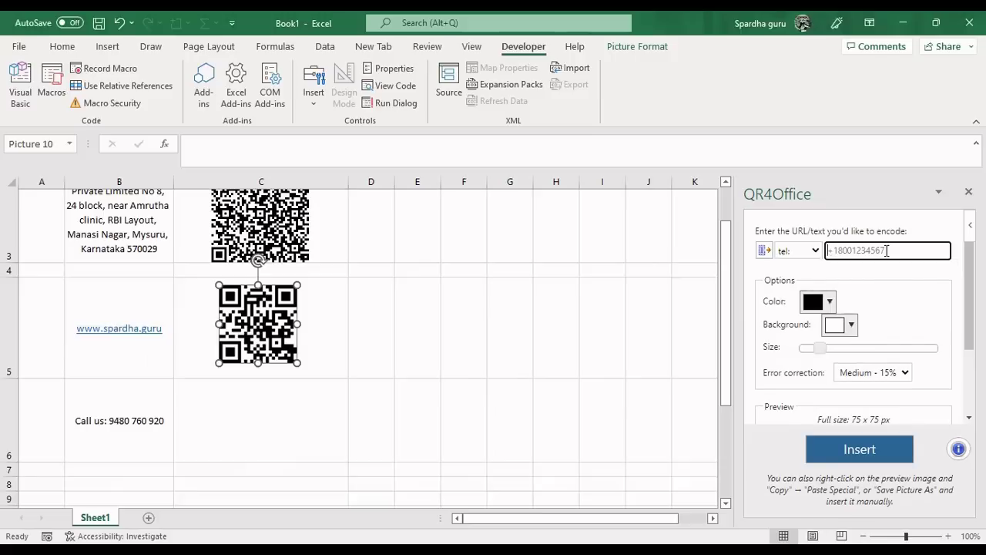
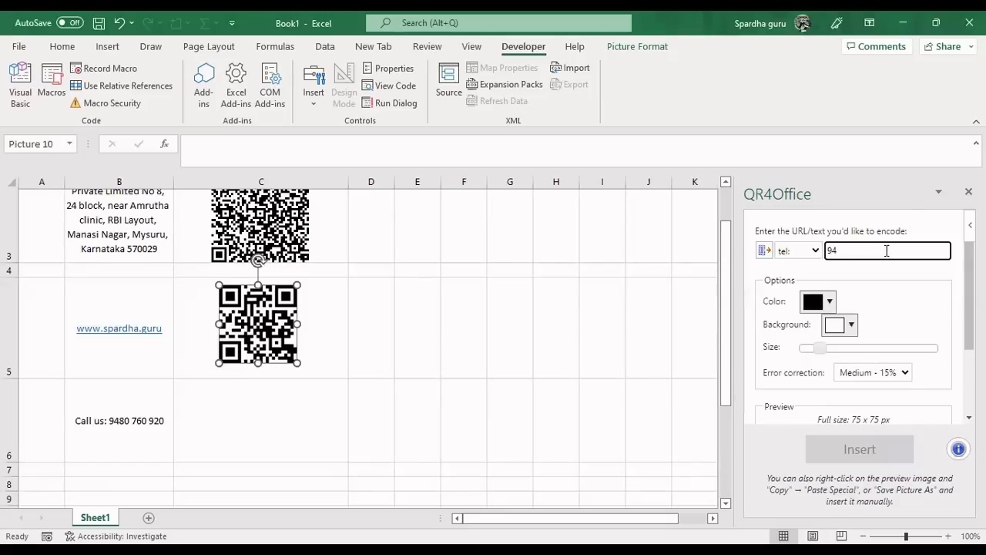
{"action": "scroll", "coordinate": [855, 324], "scroll_direction": "down", "scroll_amount": 3}
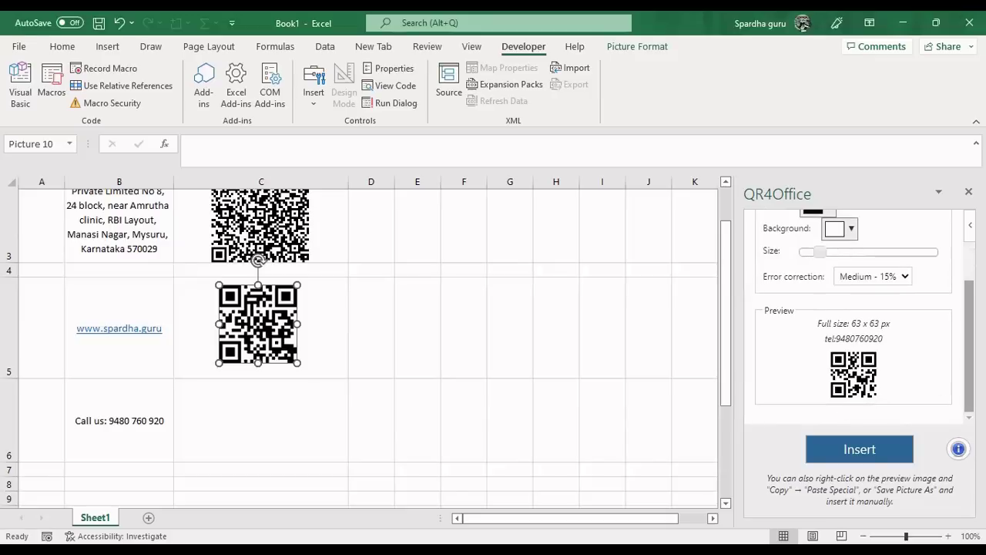
{"action": "scroll", "coordinate": [856, 347], "scroll_direction": "up", "scroll_amount": 3}
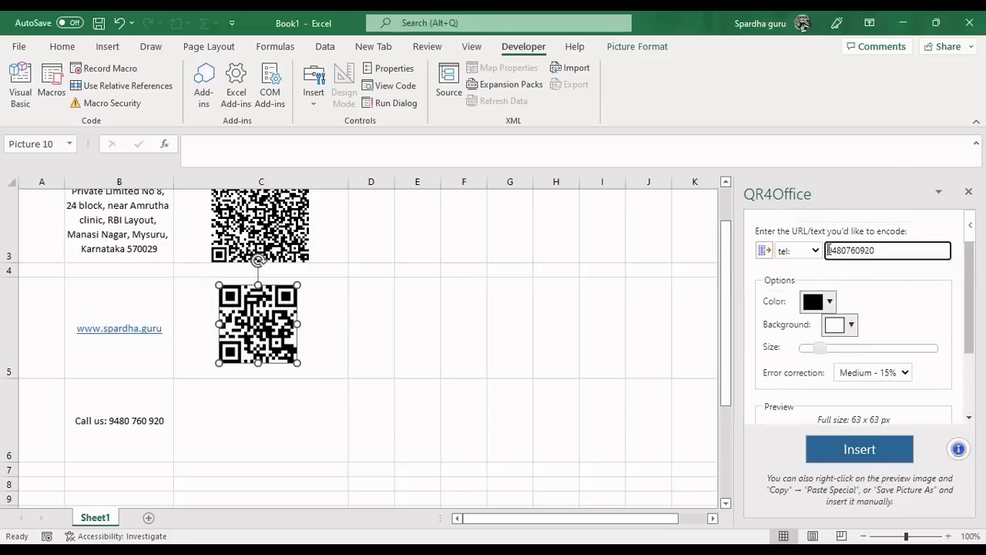
{"action": "type", "text": "+9"}
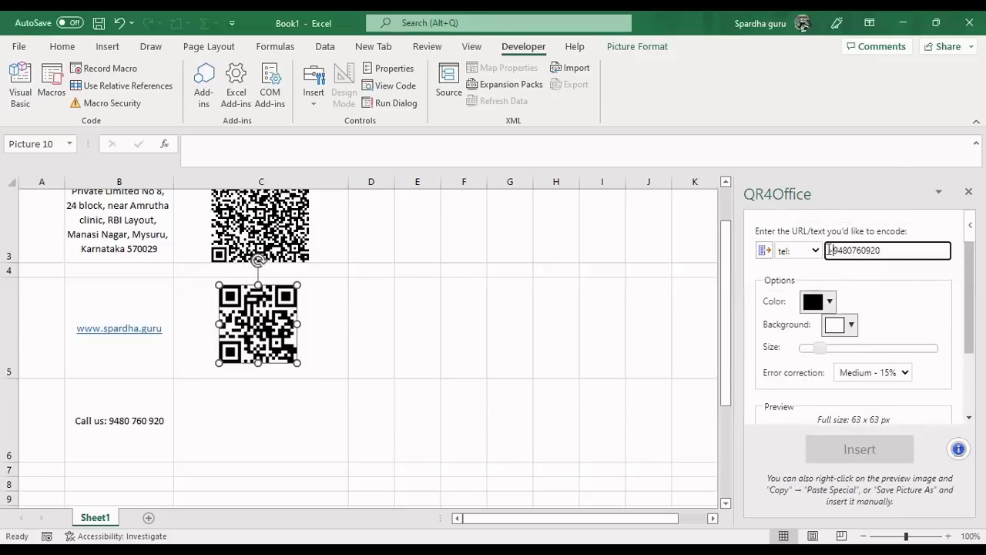
{"action": "type", "text": "1"}
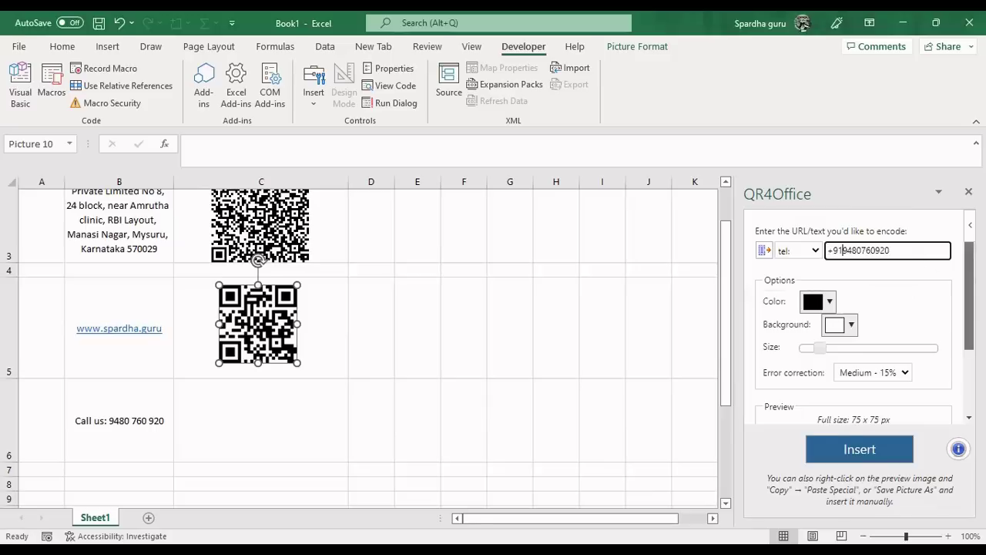
{"action": "scroll", "coordinate": [855, 347], "scroll_direction": "down", "scroll_amount": 3}
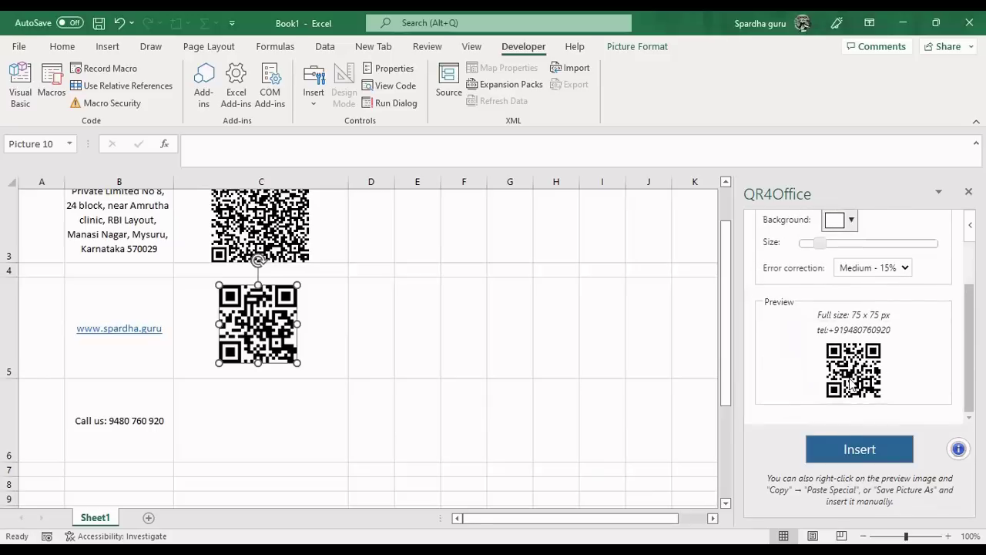
Insert the phone QR code into C6, resize it to match the others and nudge it right.
{"action": "left_click", "coordinate": [853, 448]}
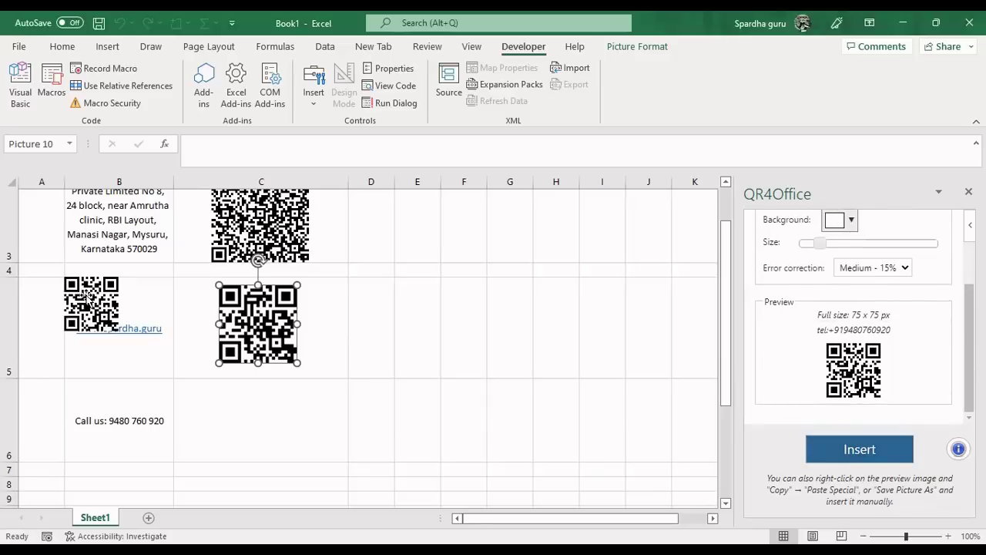
{"action": "mouse_move", "coordinate": [82, 287]}
{"action": "left_mouse_down"}
{"action": "mouse_move", "coordinate": [231, 414]}
{"action": "mouse_move", "coordinate": [231, 398]}
{"action": "left_mouse_up"}
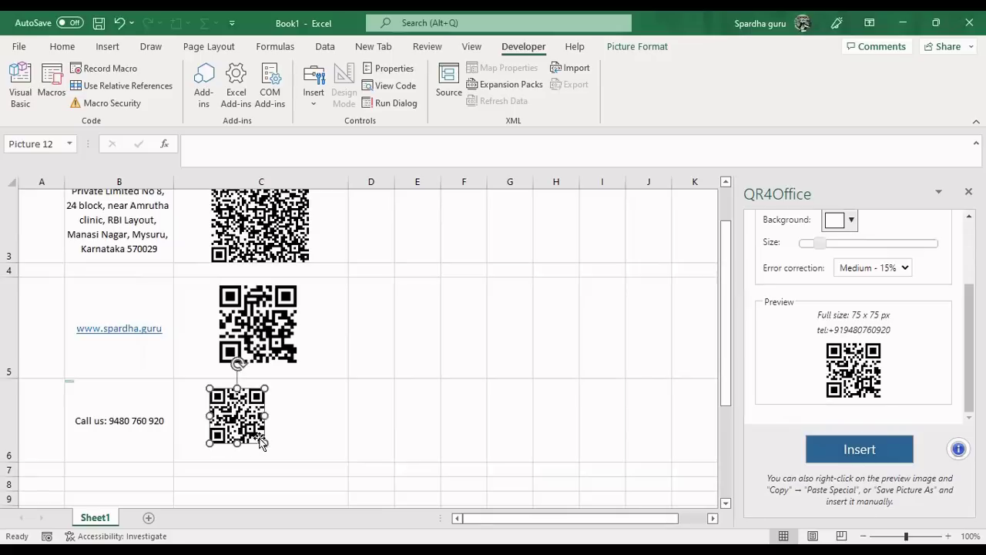
{"action": "left_click_drag", "start_coordinate": [264, 441], "coordinate": [284, 462]}
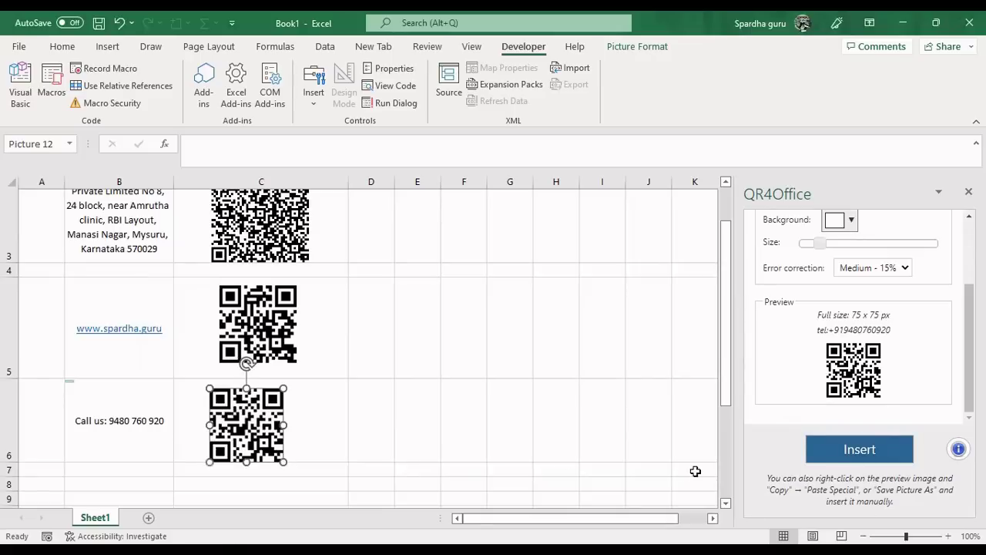
{"action": "left_click_drag", "start_coordinate": [726, 389], "coordinate": [727, 369]}
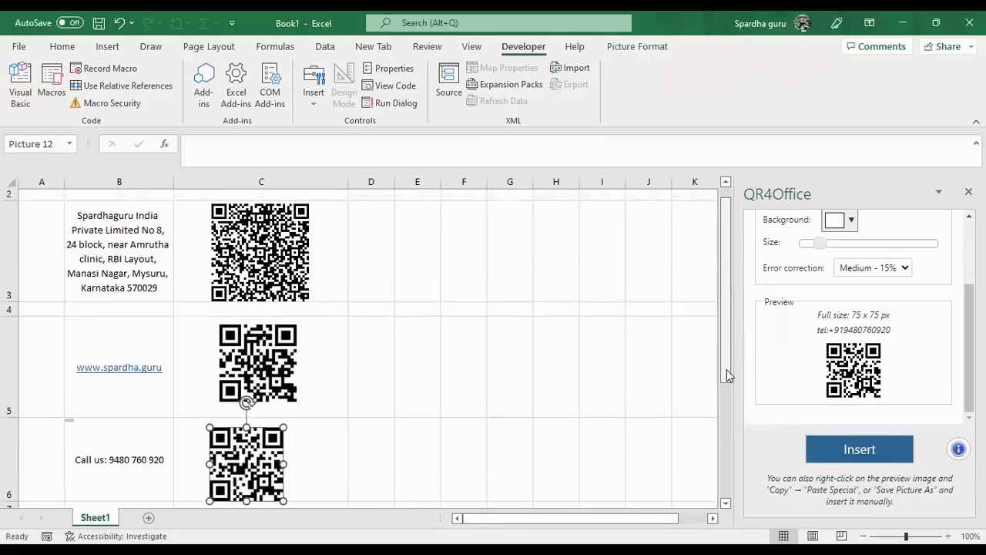
{"action": "left_click_drag", "start_coordinate": [251, 468], "coordinate": [262, 469]}
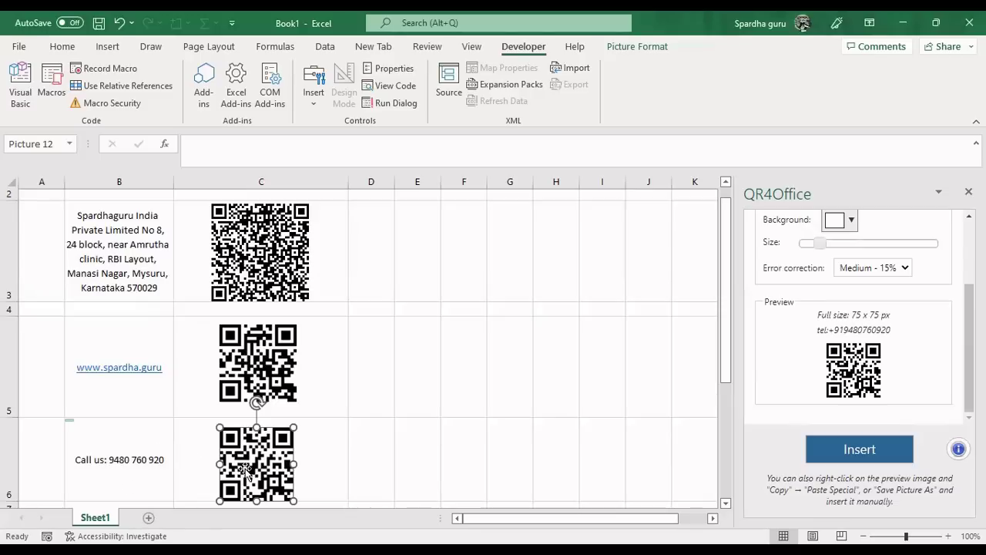
{"action": "left_click", "coordinate": [403, 463]}
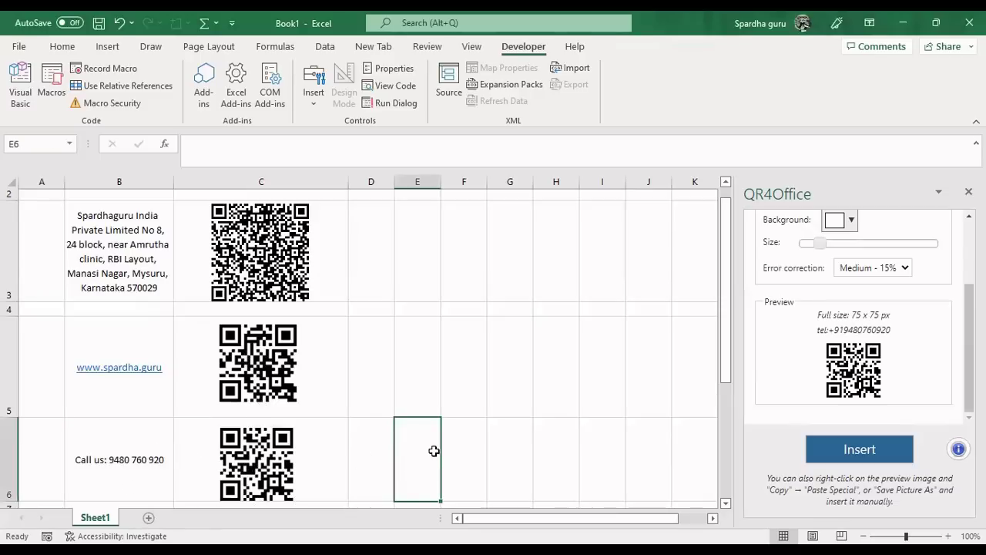
{"action": "left_click_drag", "start_coordinate": [724, 293], "coordinate": [725, 232]}
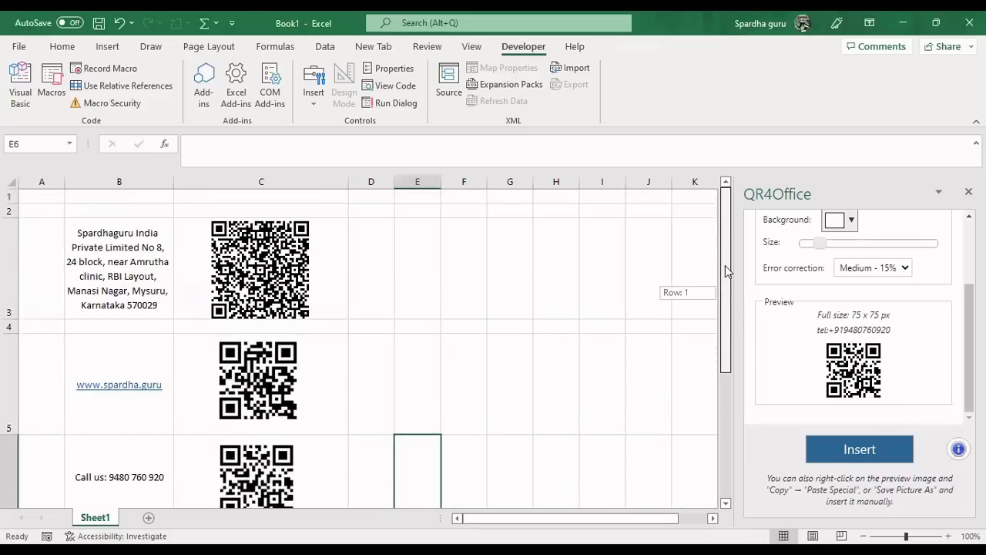
{"action": "left_click_drag", "start_coordinate": [725, 255], "coordinate": [725, 274]}
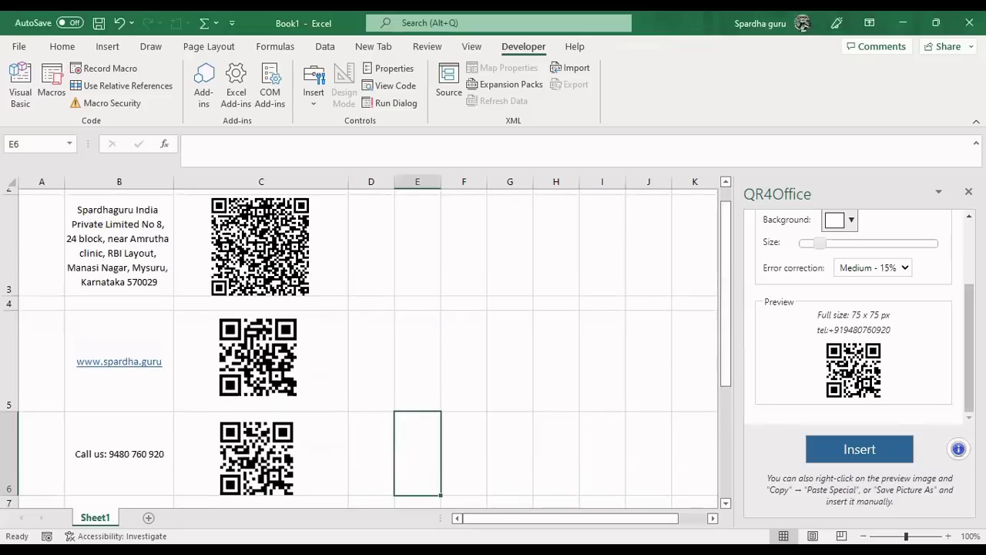
{"action": "scroll", "coordinate": [854, 324], "scroll_direction": "up", "scroll_amount": 2}
{"action": "scroll", "coordinate": [854, 323], "scroll_direction": "up", "scroll_amount": 2}
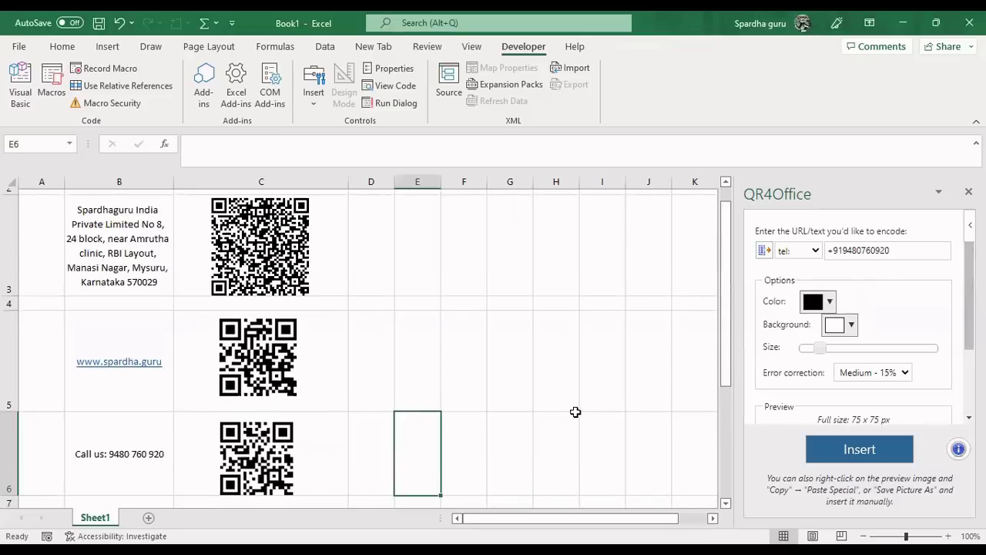